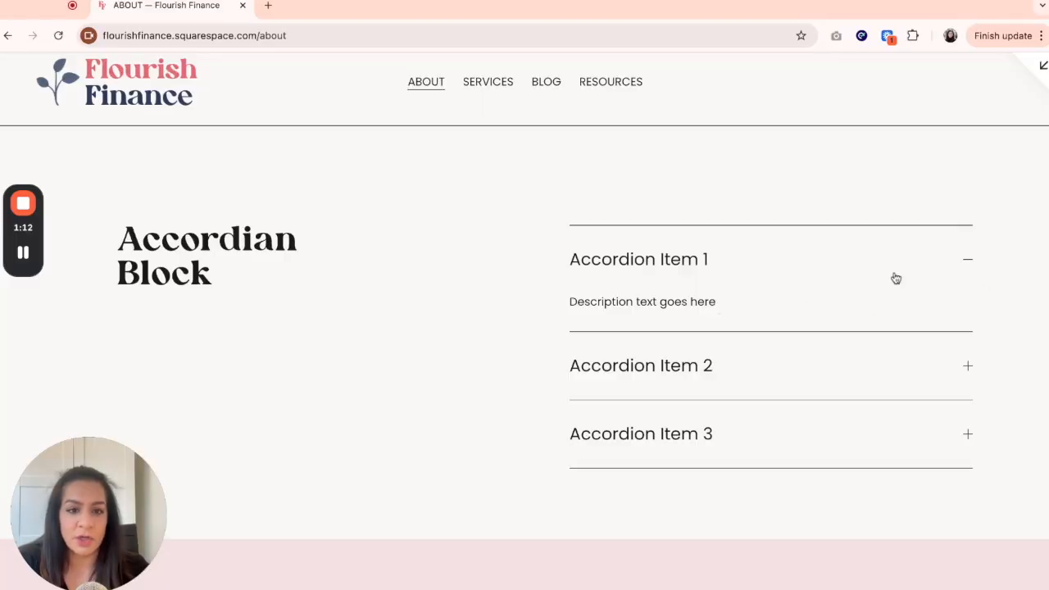
- Expand and collapse the three items in the page's Accordian Block section to see how the accordion behaves
click(968, 264)
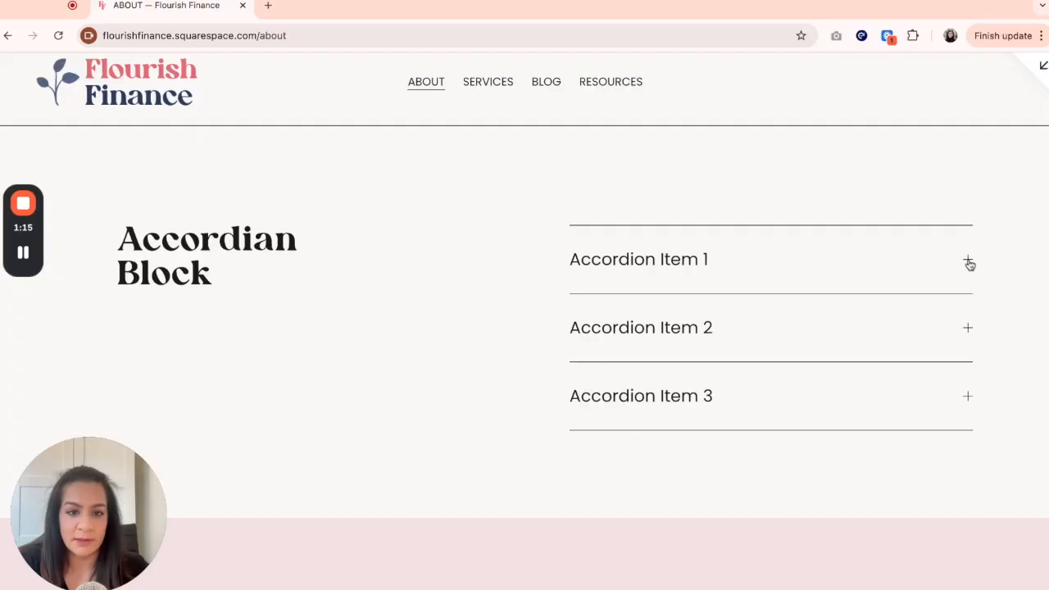
click(966, 330)
click(967, 334)
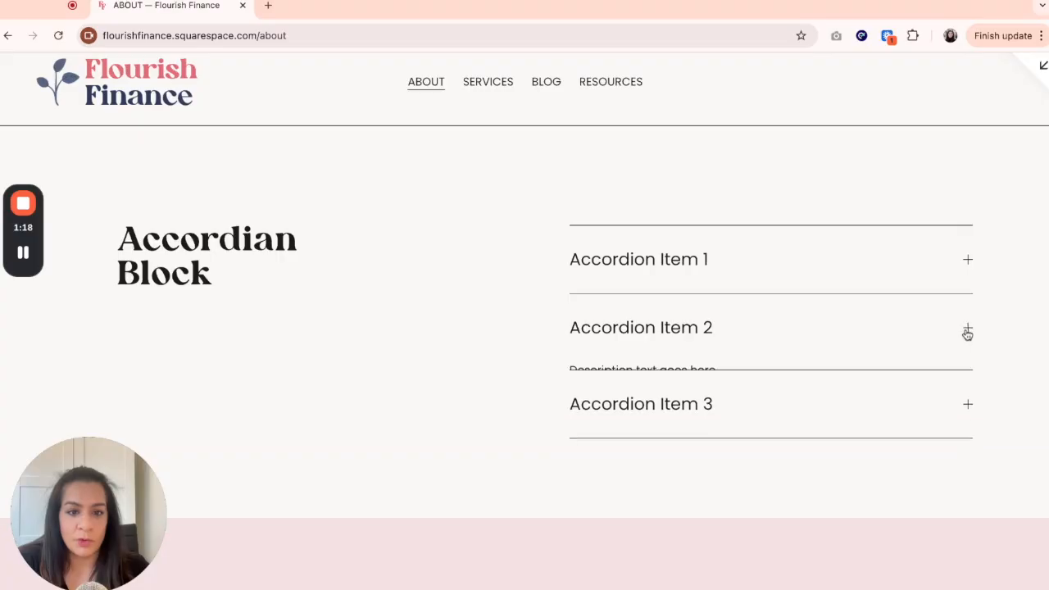
click(971, 402)
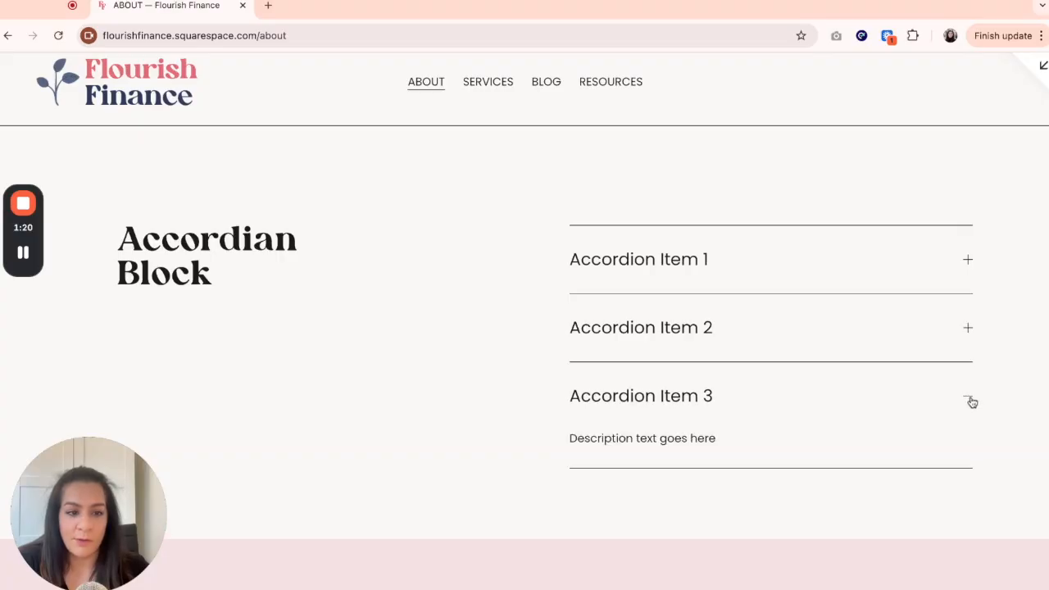
click(971, 402)
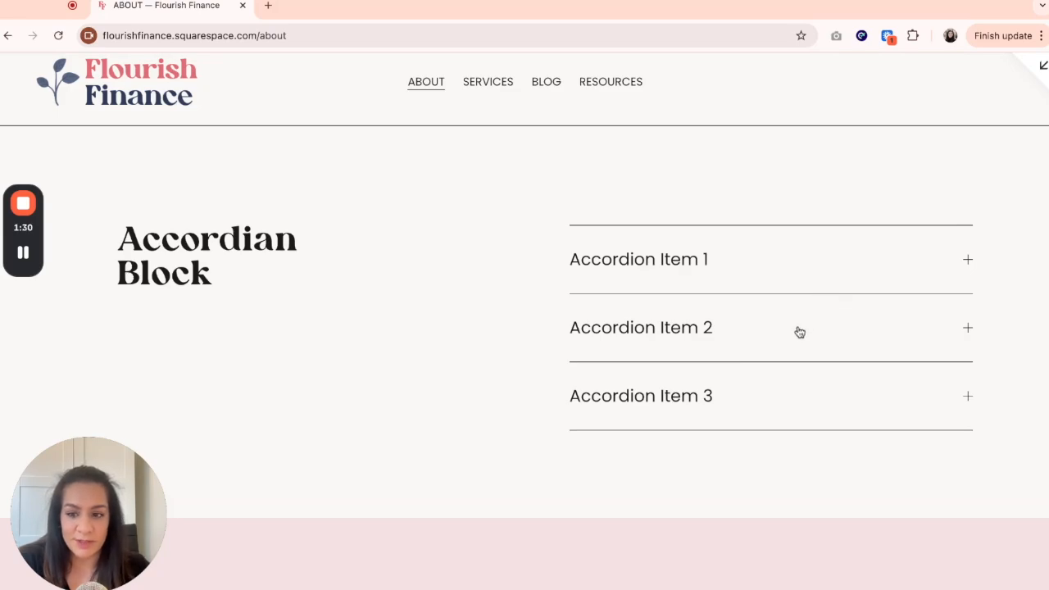
- Start editing the About page and add an Accordion block near the centre of the empty pink section
scroll(799, 332, down, 6)
scroll(798, 332, up, 1)
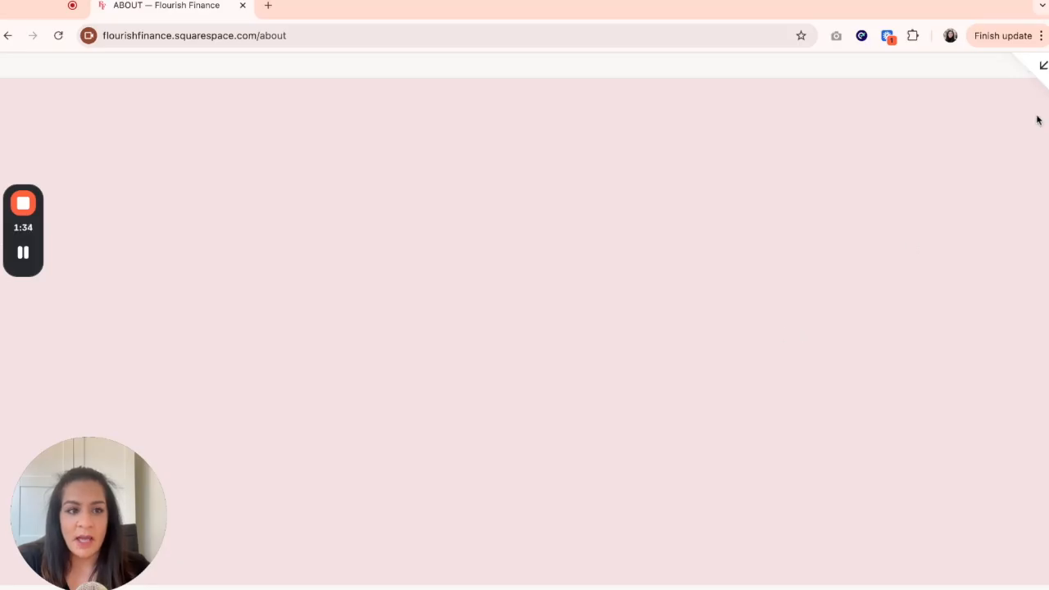
click(1042, 67)
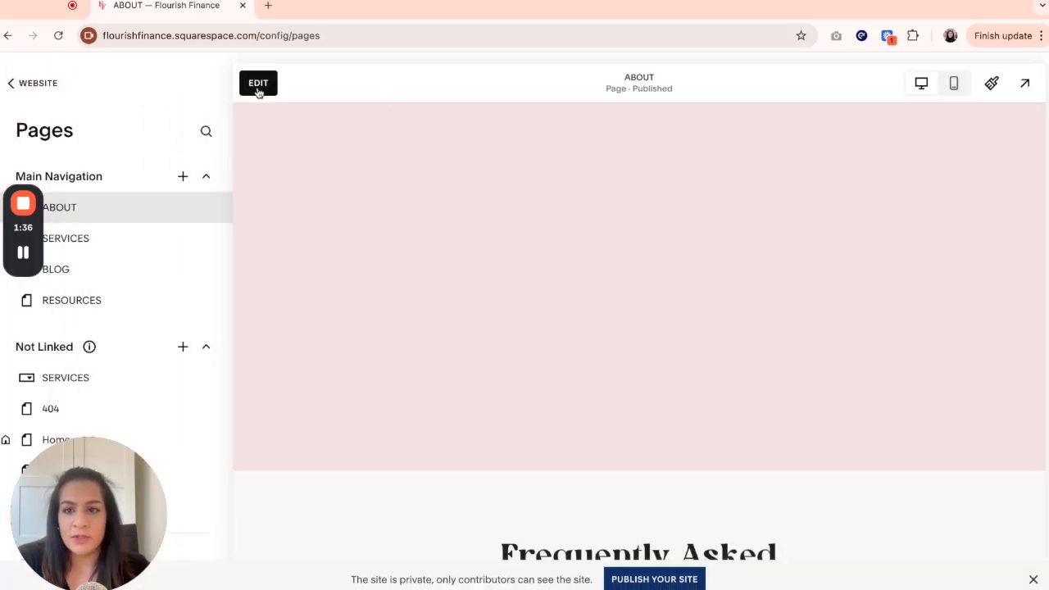
click(258, 85)
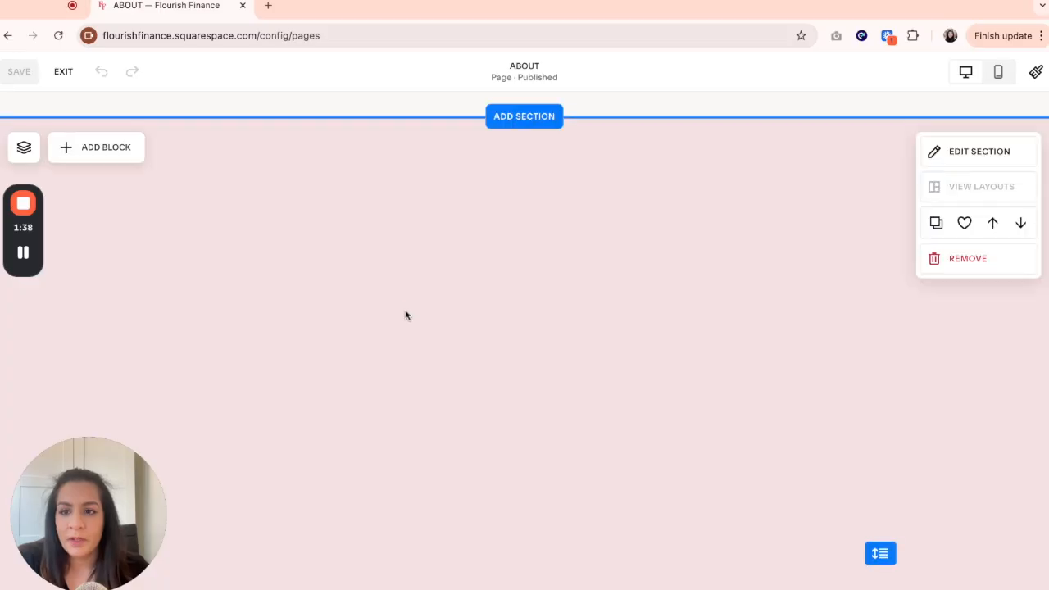
click(108, 141)
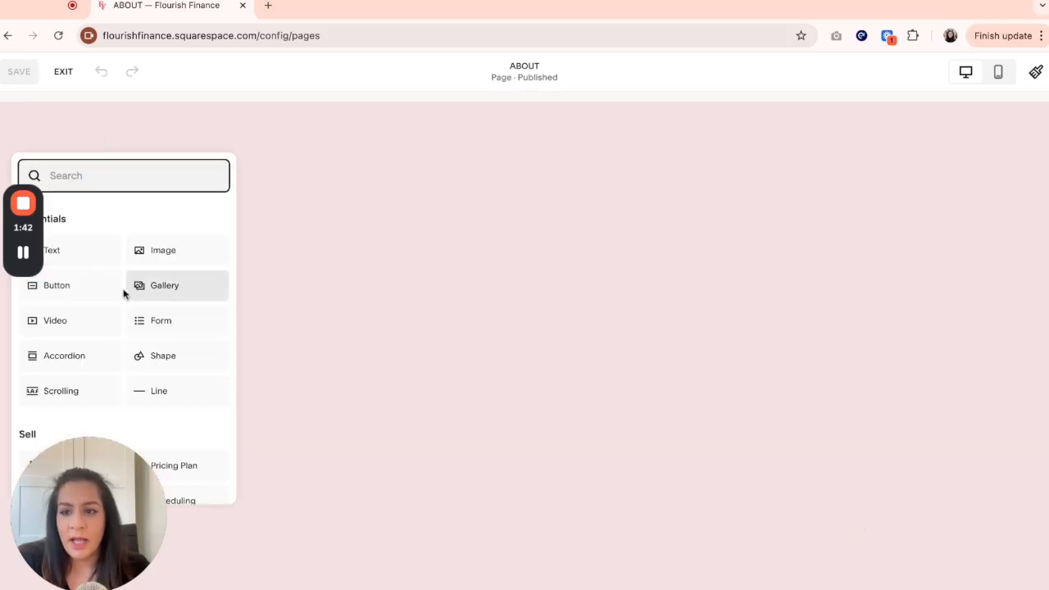
click(70, 364)
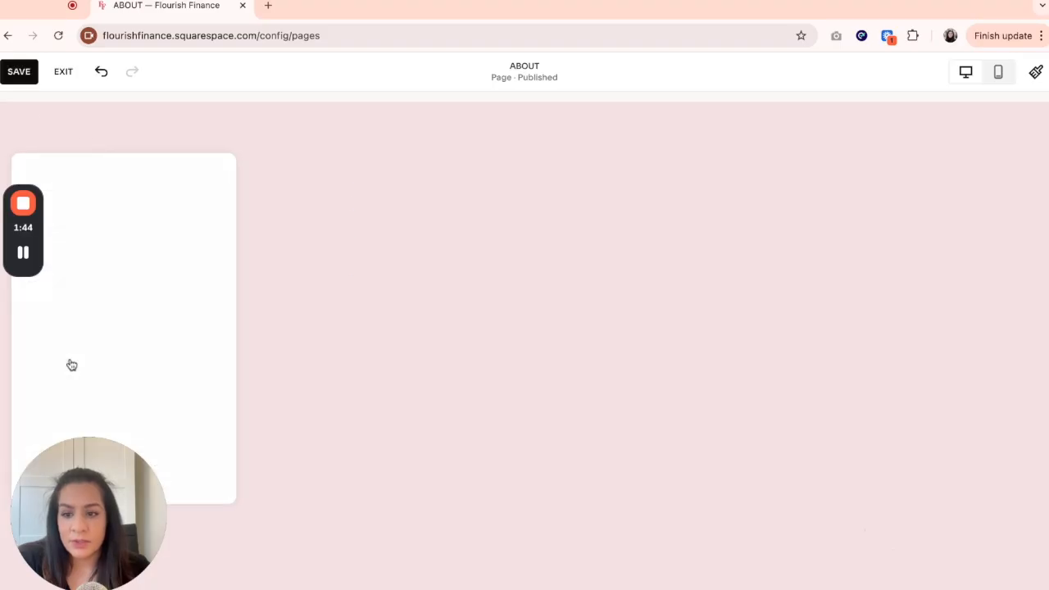
mouse_move(229, 198)
mouse_down()
mouse_move(350, 228)
mouse_move(550, 233)
mouse_up()
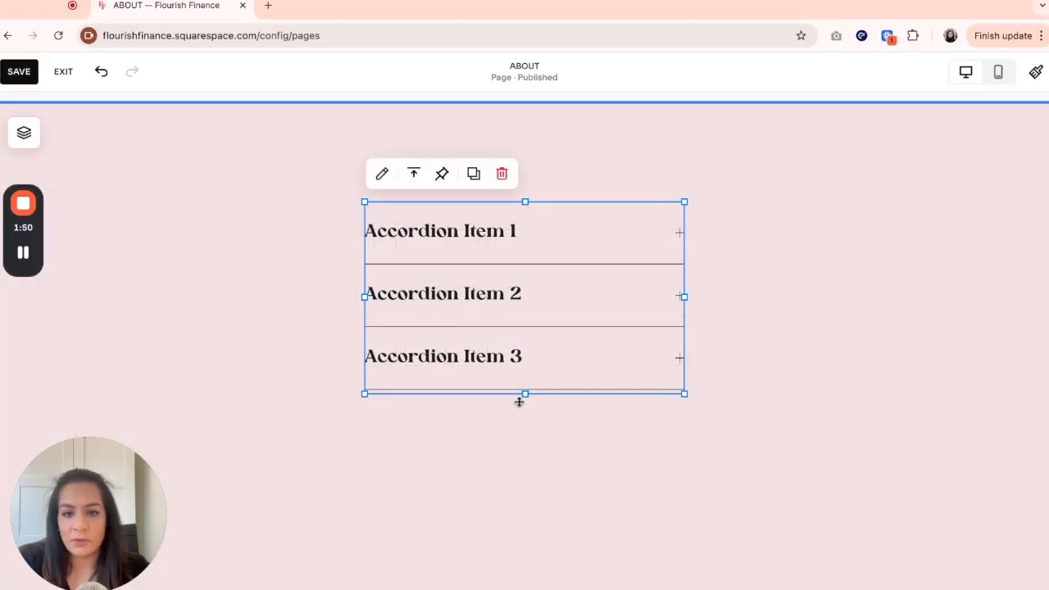
- Widen the accordion block on both sides so it is centred and spans most of the pink section
scroll(524, 433, down, 1)
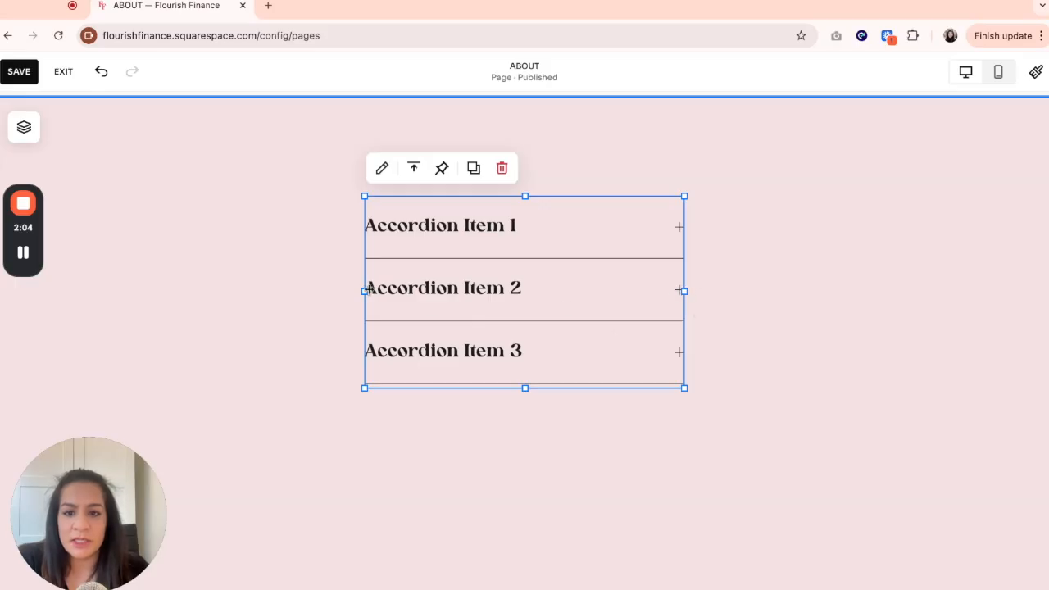
drag(363, 291, 241, 291)
drag(690, 291, 890, 291)
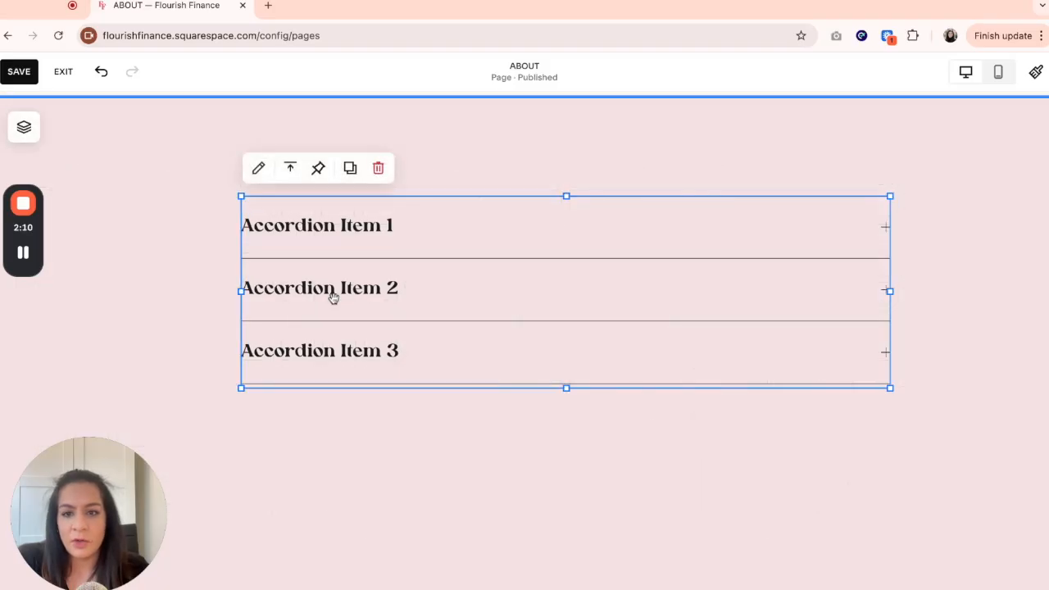
drag(238, 294, 158, 291)
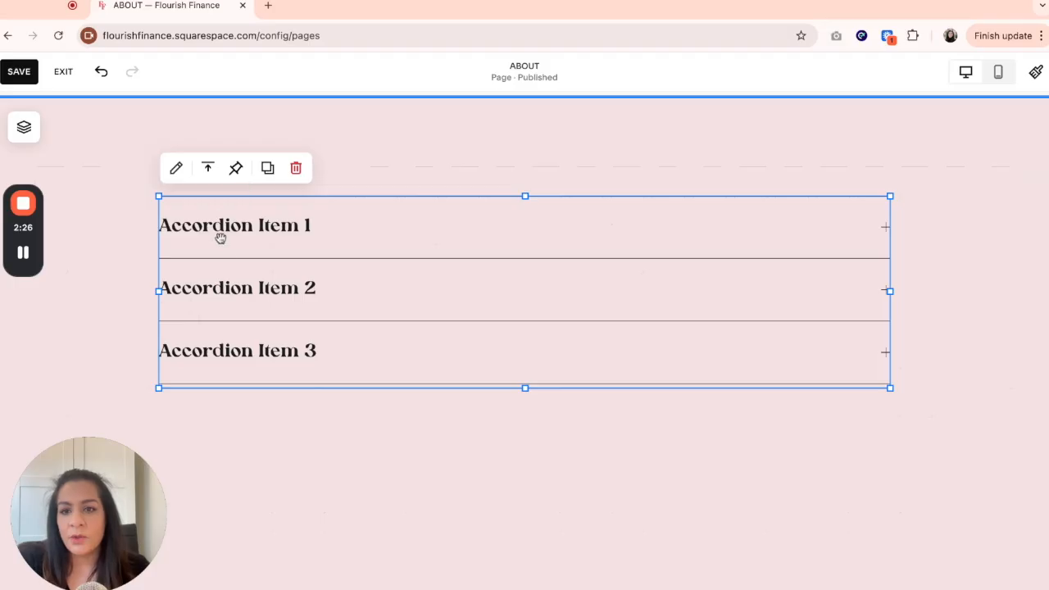
click(459, 440)
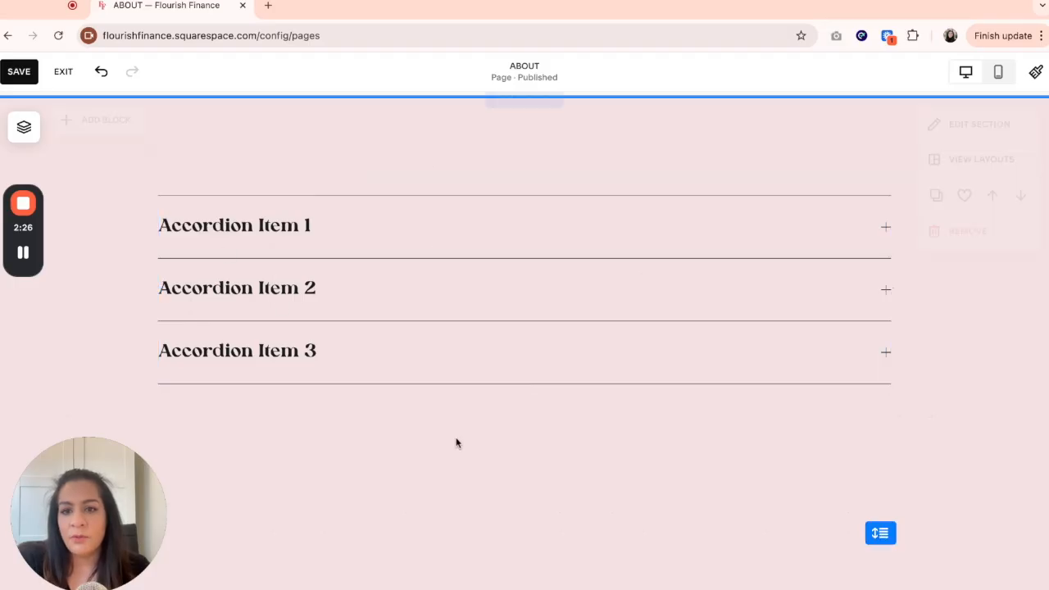
- Open the accordion block's content and change the first item's title to "Title Goes Here"
click(292, 236)
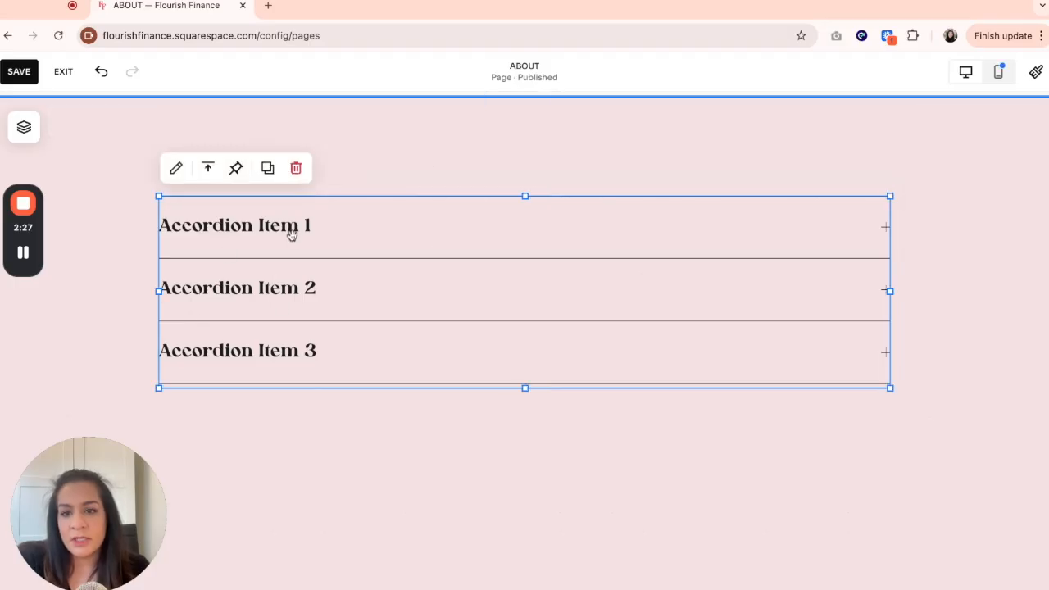
click(177, 170)
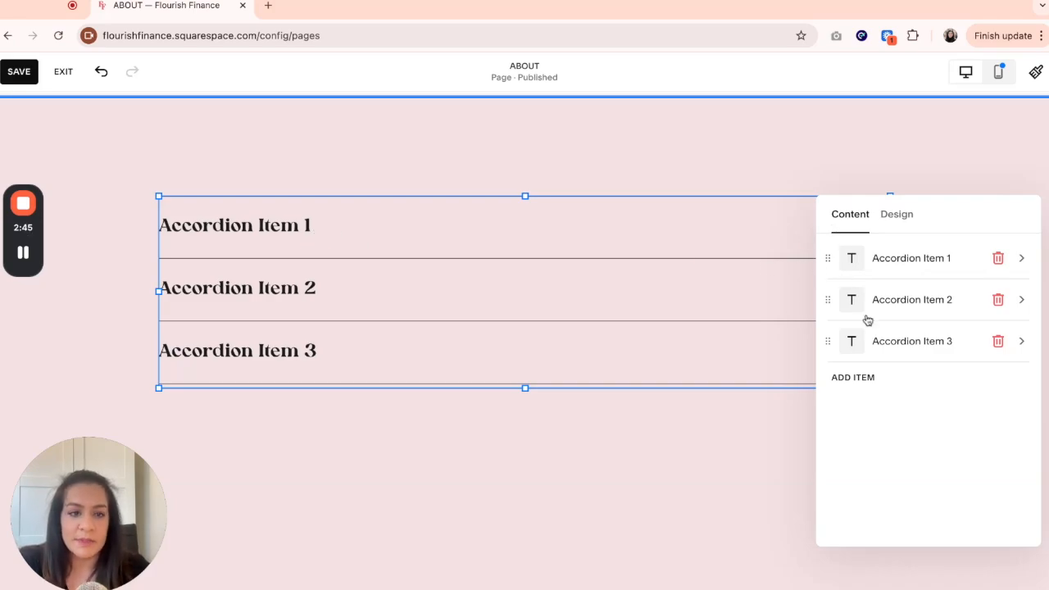
click(917, 267)
drag(930, 282, 811, 276)
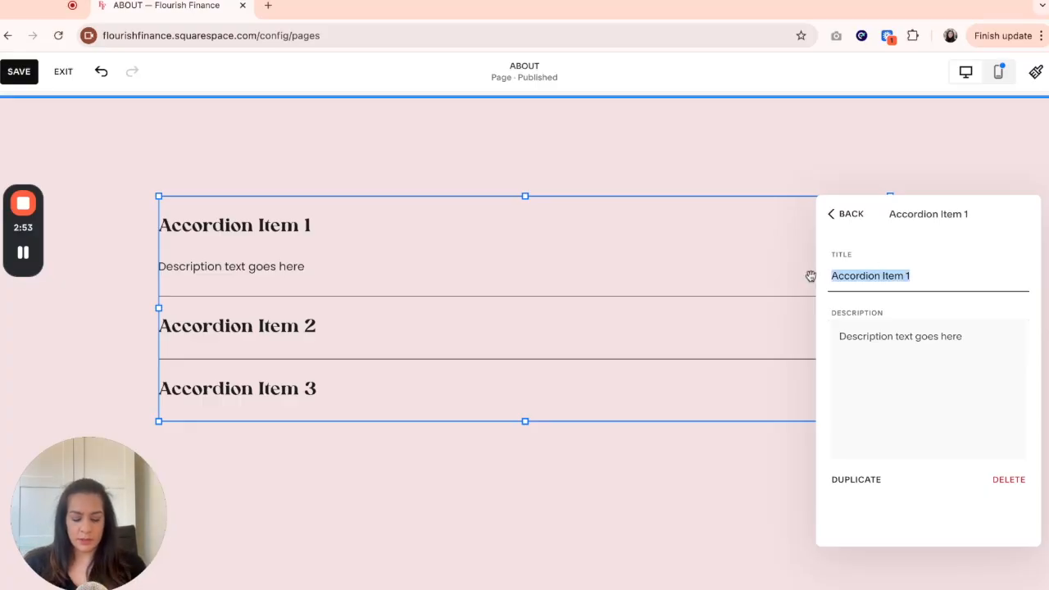
text(Title Goes Here)
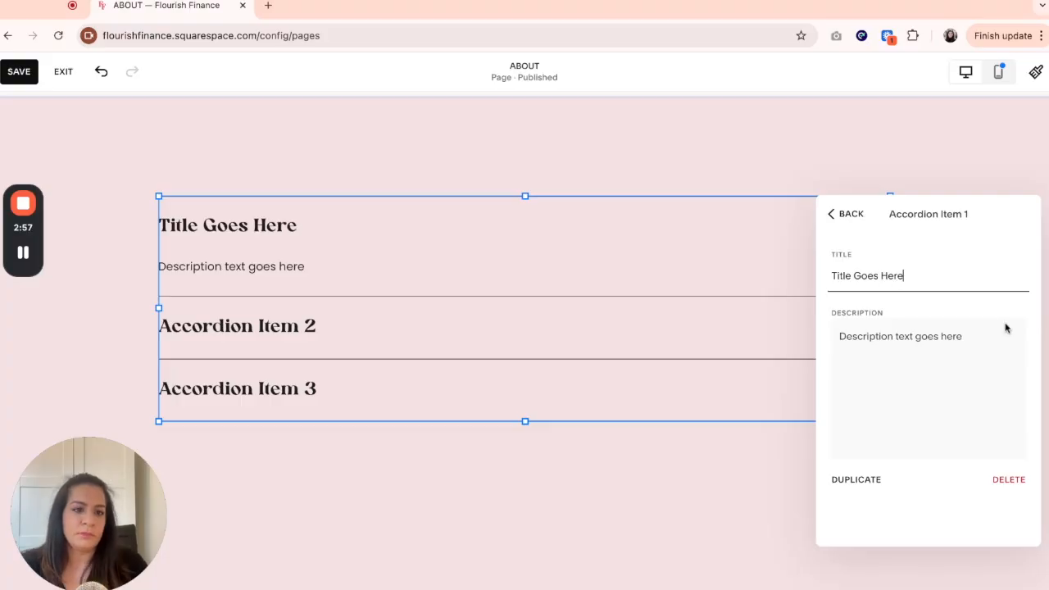
- Try bold, italic and underline on the word "Description" in the first item's description, and look at its link options
click(982, 333)
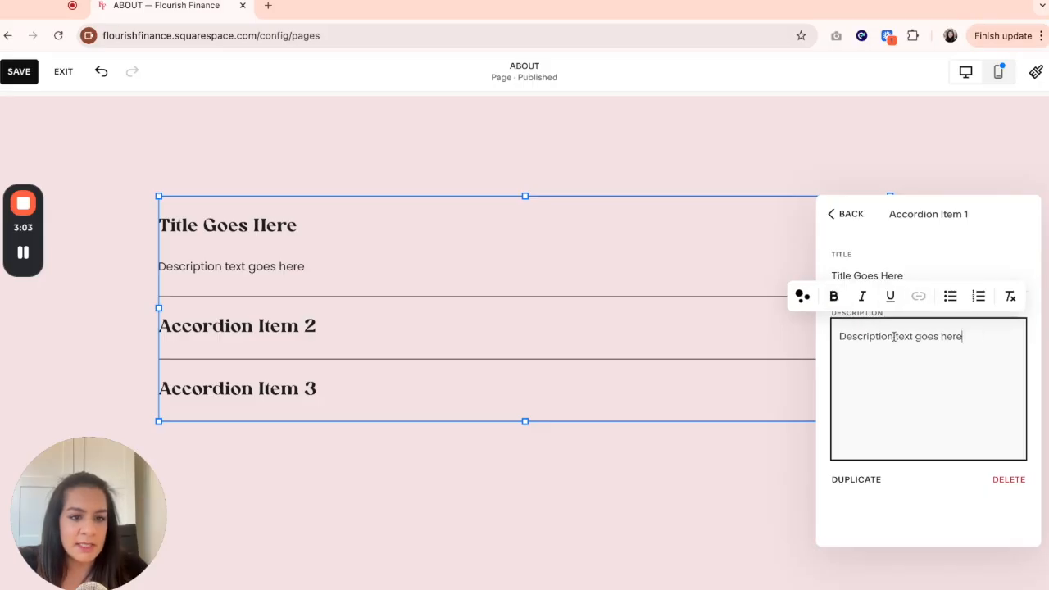
drag(893, 336, 837, 336)
click(834, 298)
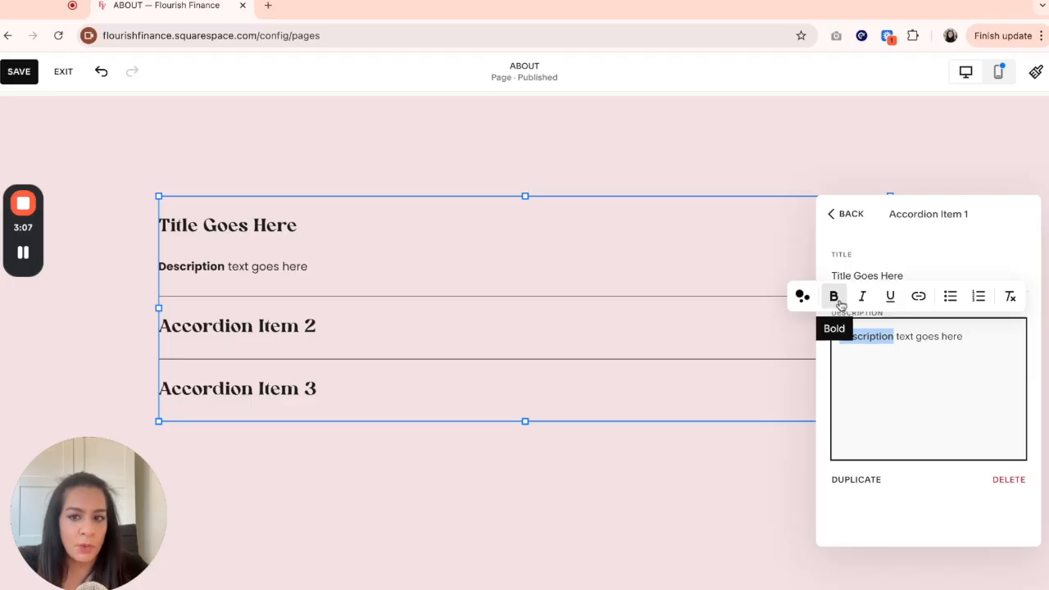
click(840, 304)
click(861, 302)
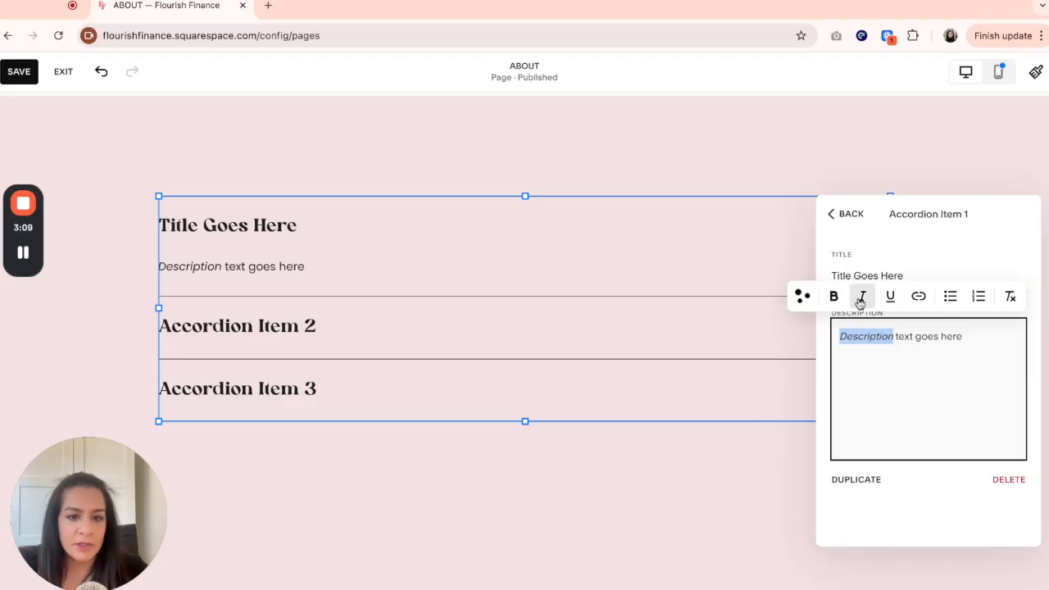
click(860, 302)
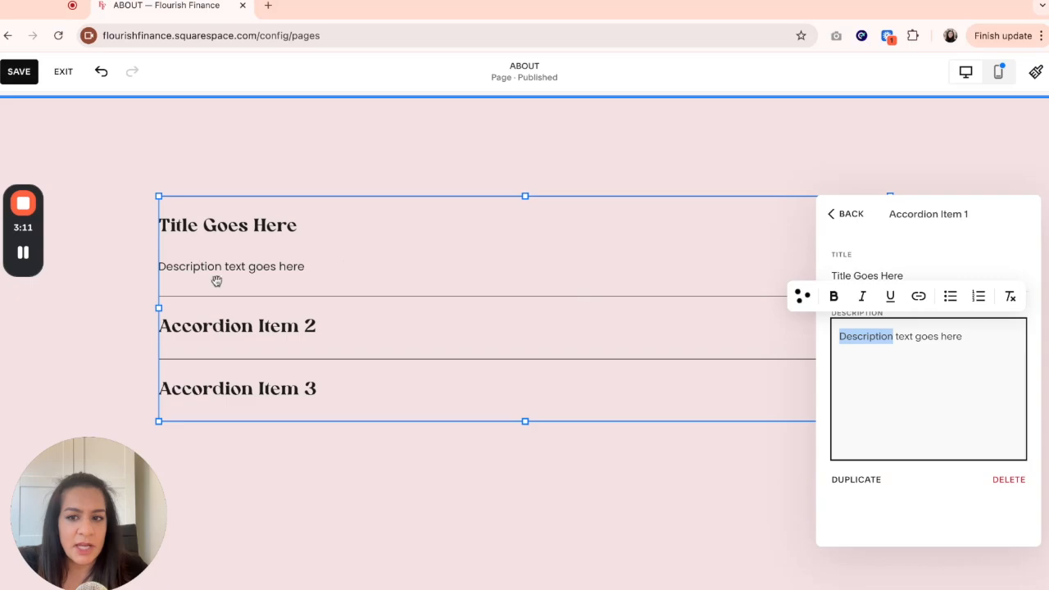
click(893, 303)
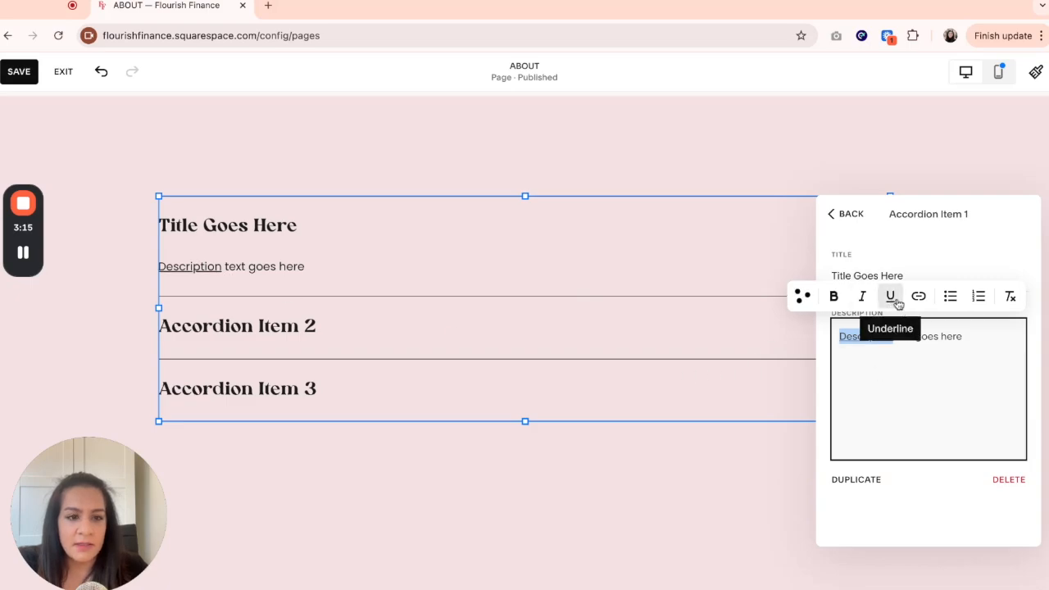
click(901, 303)
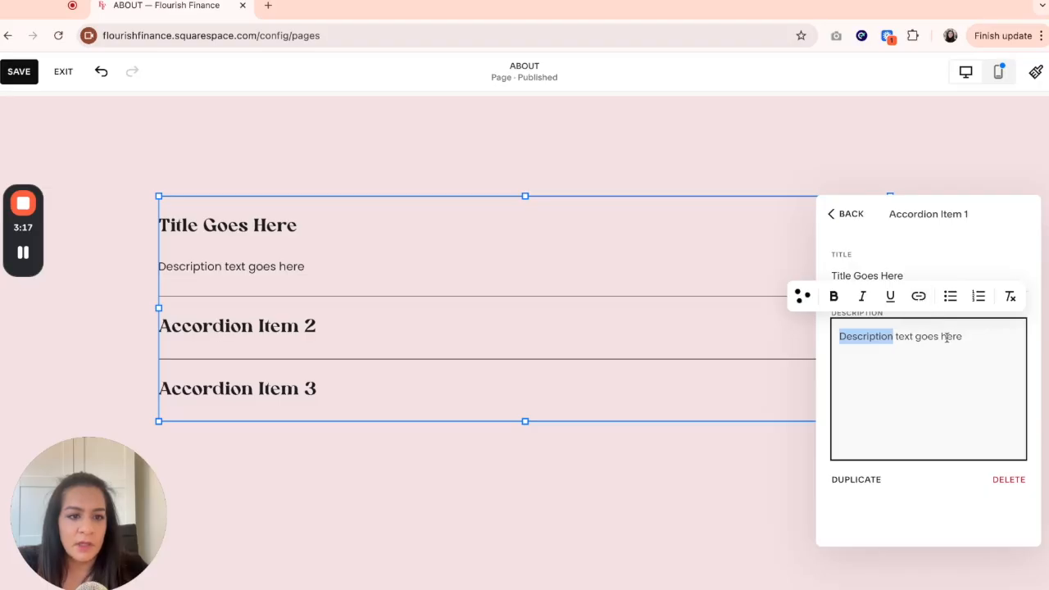
click(919, 299)
click(870, 368)
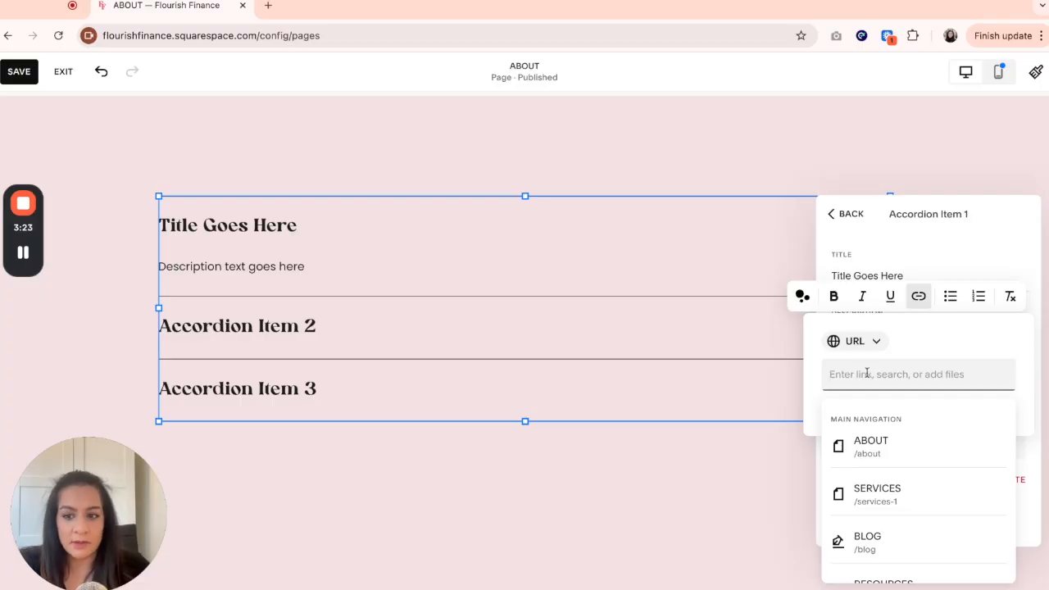
click(954, 303)
- Turn the first item's description into a numbered list, add "Description test here." as the second entry, and return to the item list
click(950, 297)
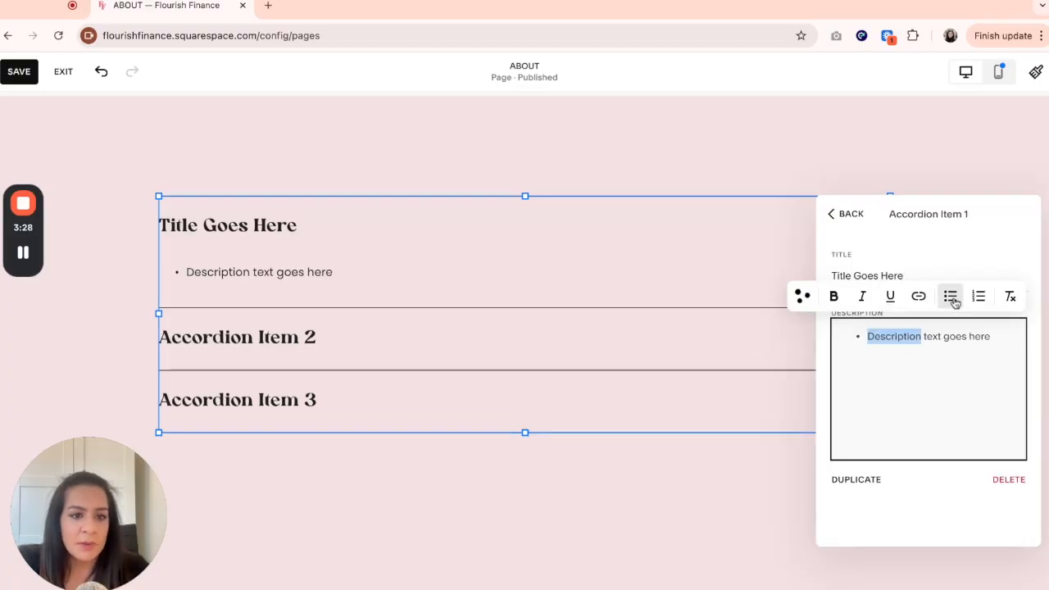
click(1006, 336)
key(Return)
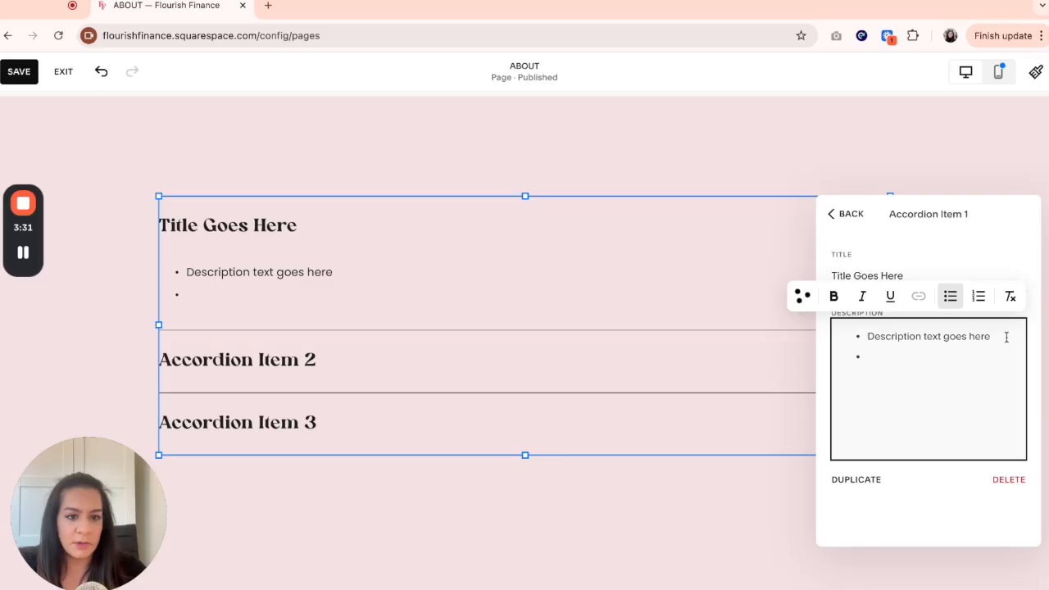
click(978, 296)
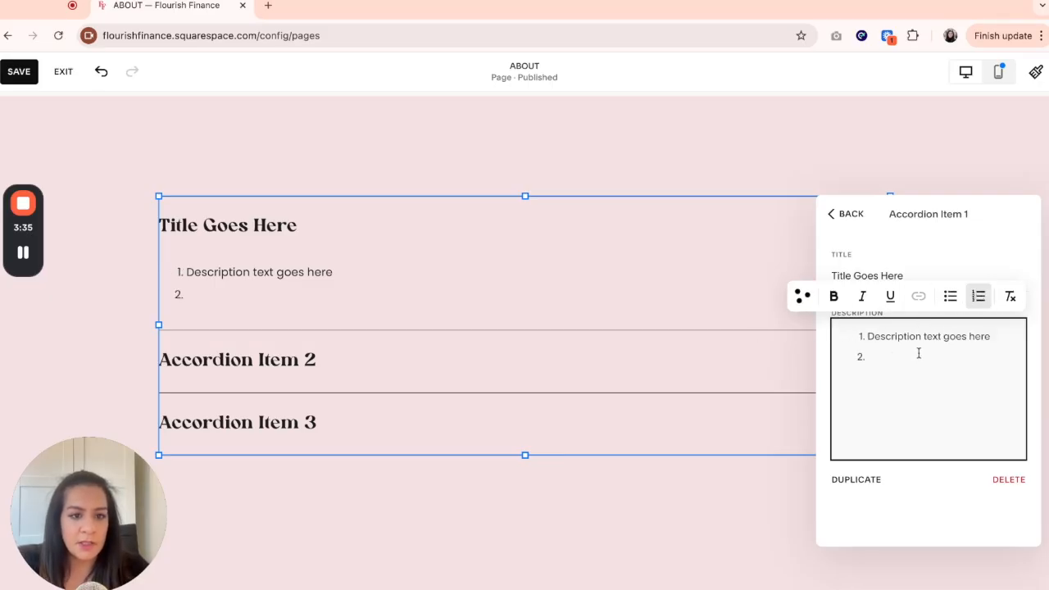
text(Description test here.)
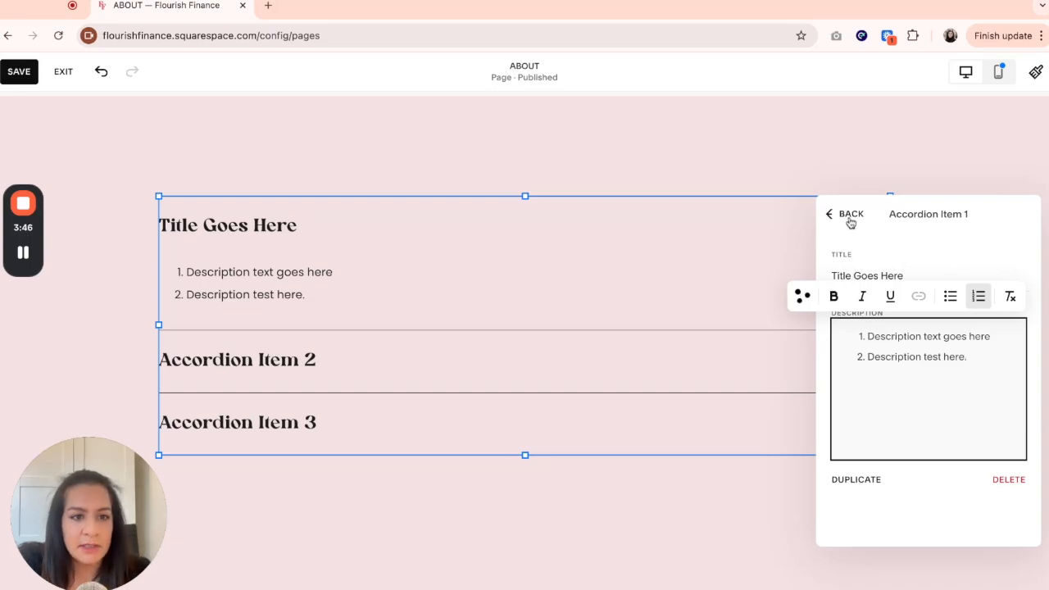
click(930, 254)
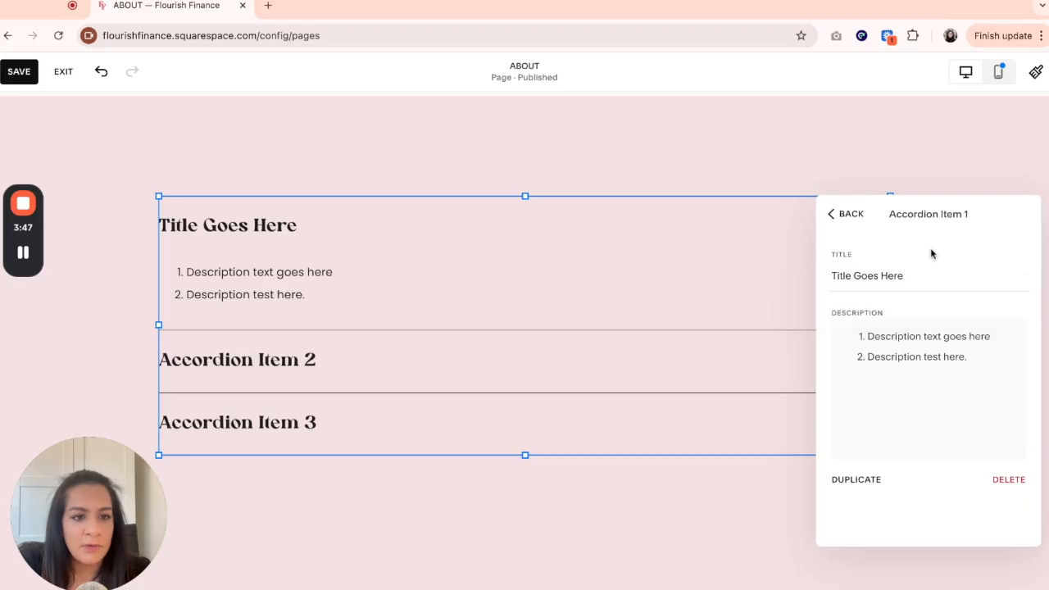
click(846, 216)
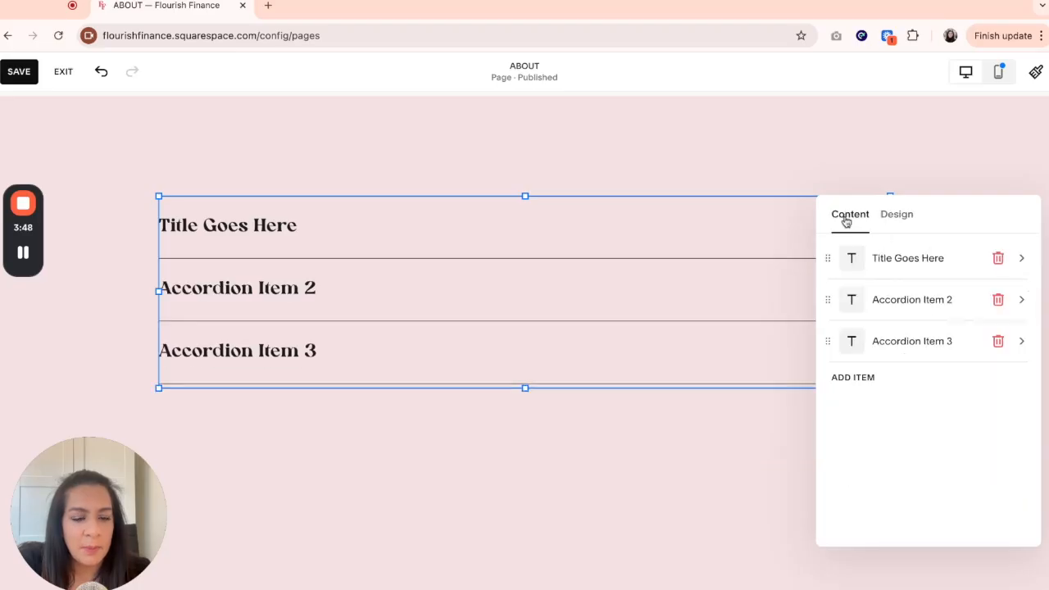
- View the title and description settings of Accordion Item 2 and Accordion Item 3
click(916, 304)
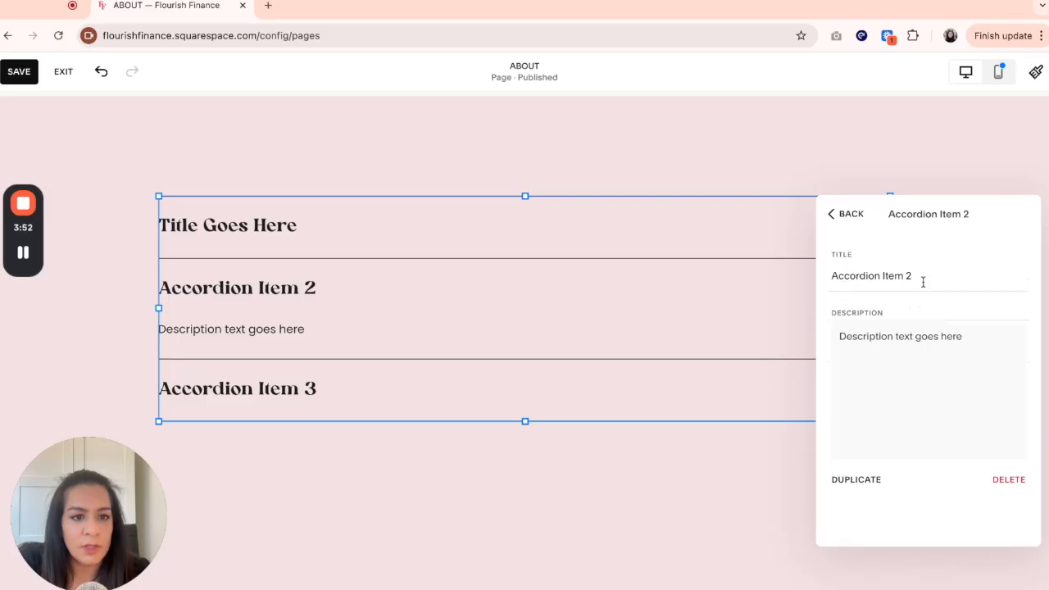
click(832, 218)
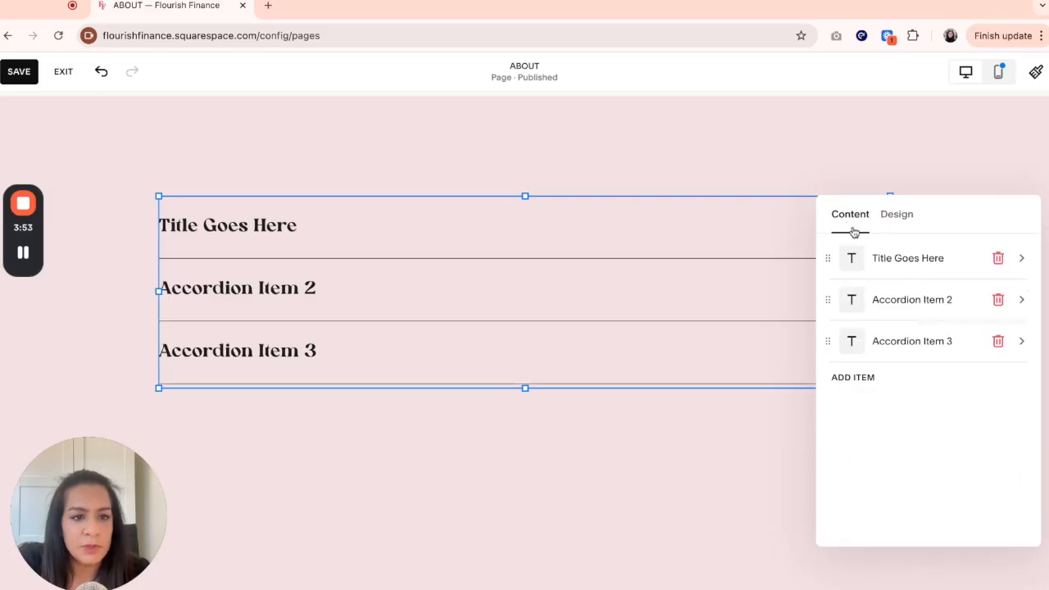
click(908, 342)
click(857, 221)
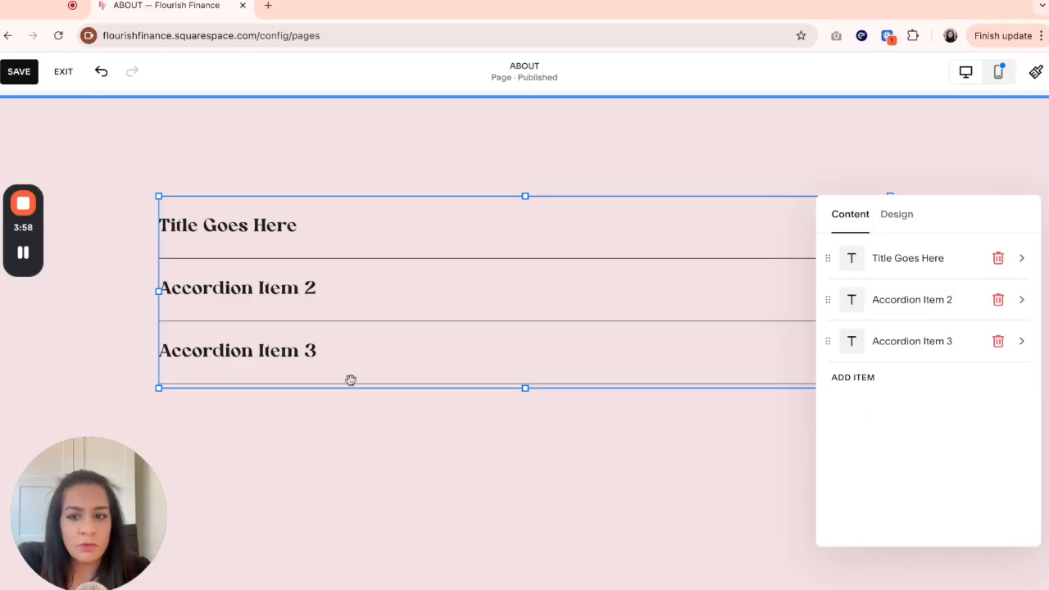
- Add a fourth item to the accordion block
click(853, 378)
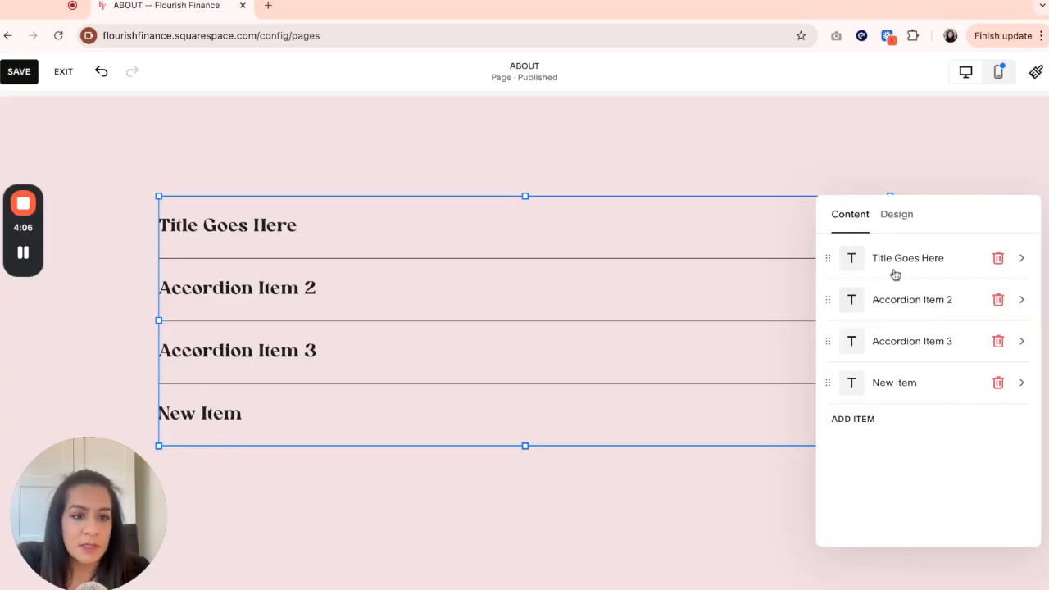
- Look at the title and description of the fourth accordion item, New Item, and delete that item
click(914, 394)
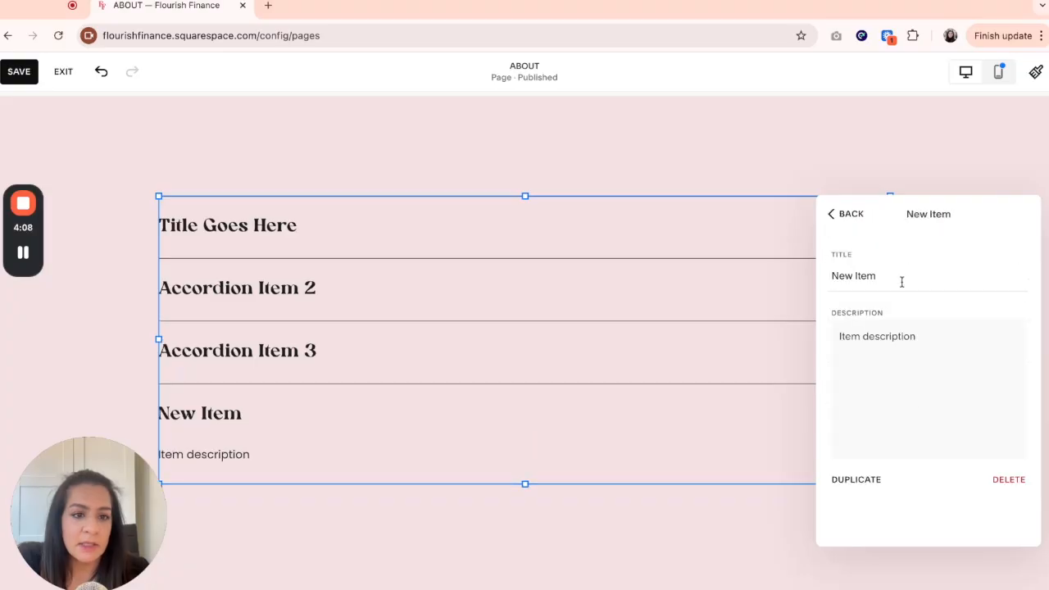
click(847, 218)
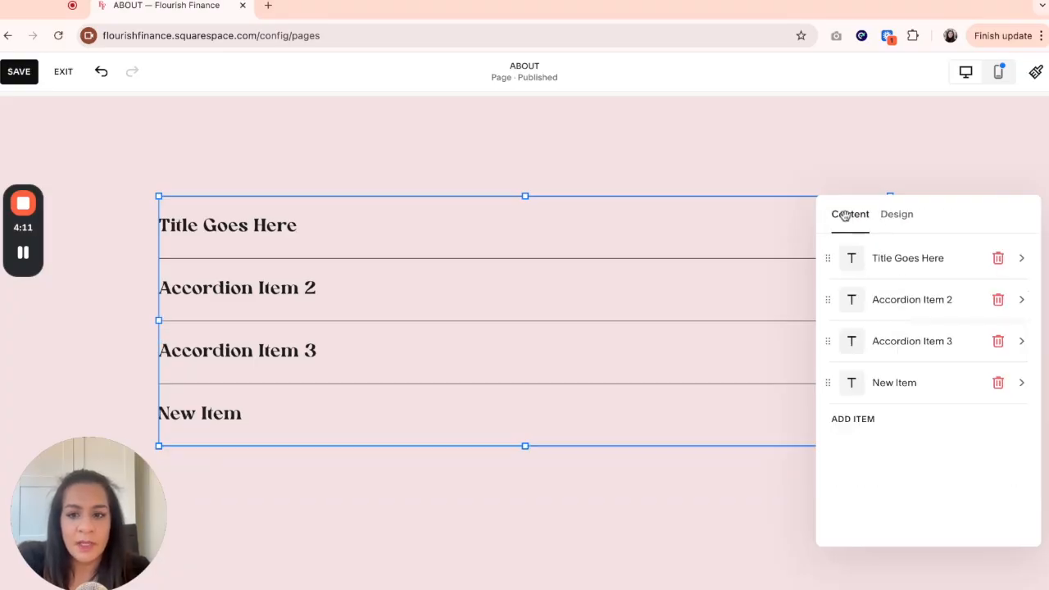
click(999, 385)
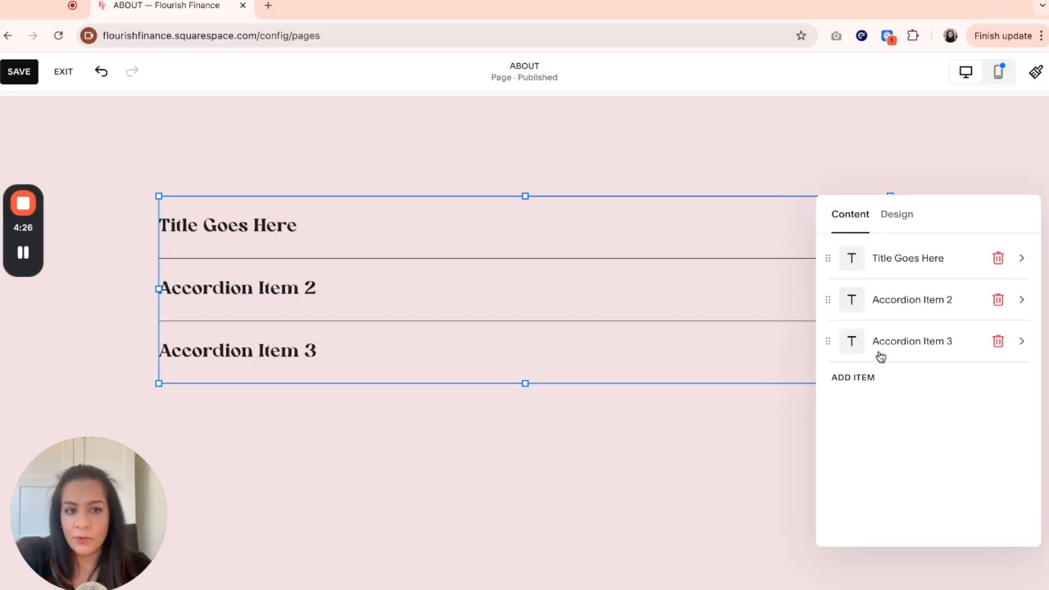
- Try the Heading 1 and Heading 3 styles on the accordion item titles
click(901, 219)
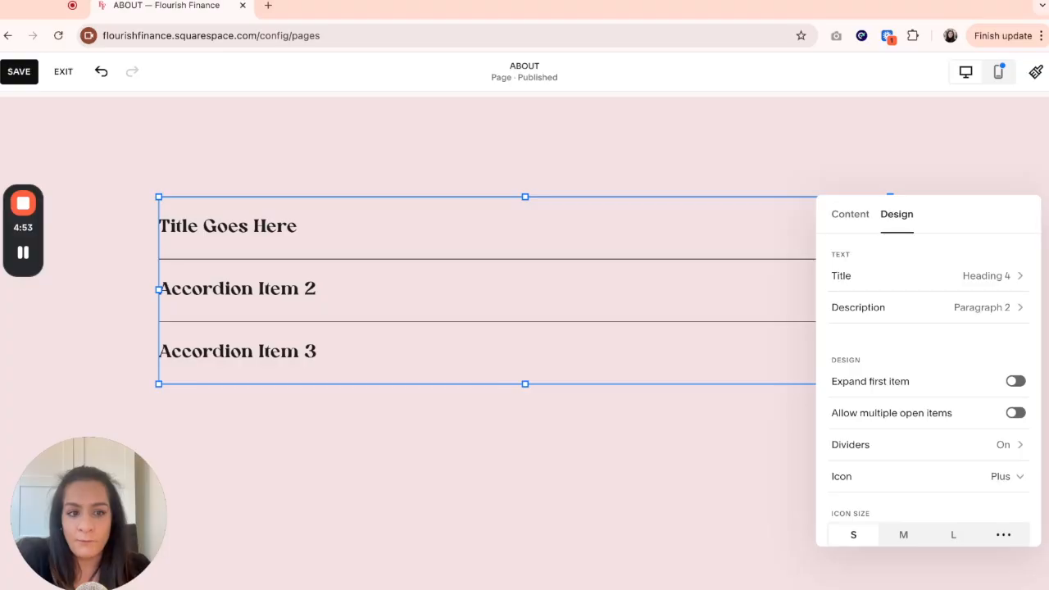
click(988, 279)
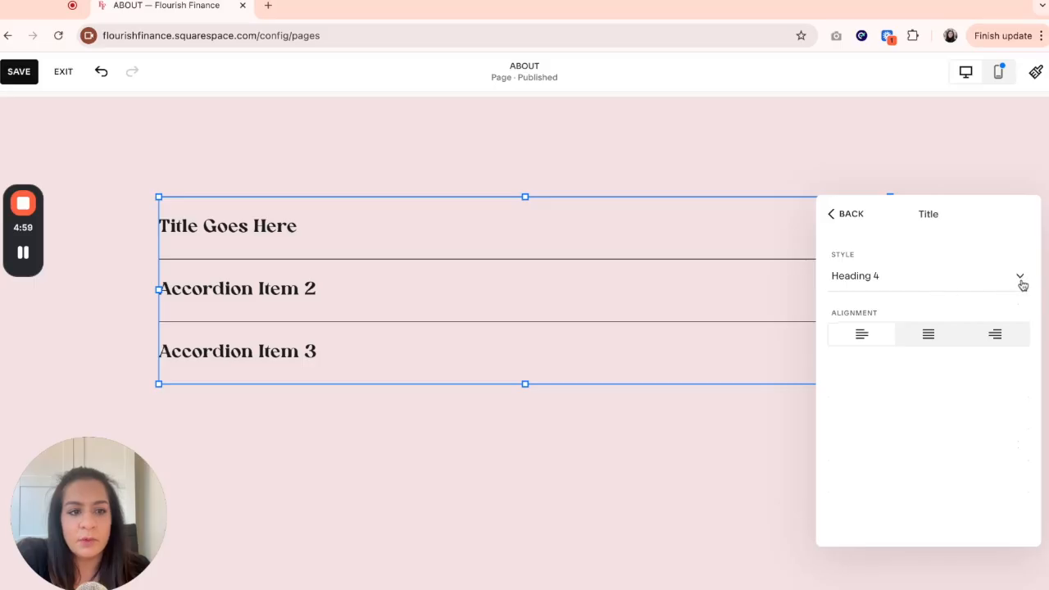
click(1020, 282)
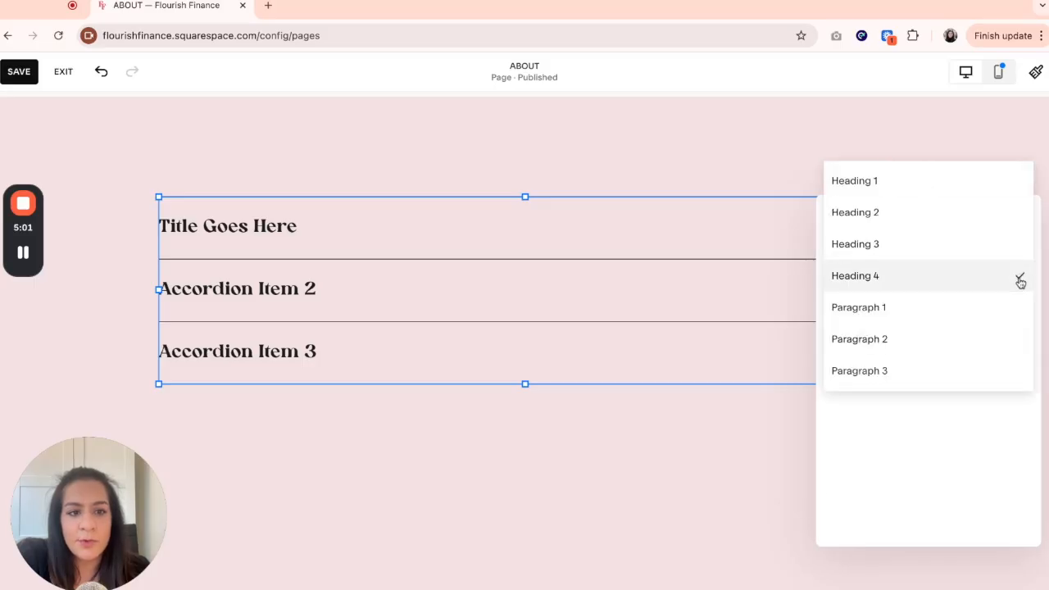
click(920, 191)
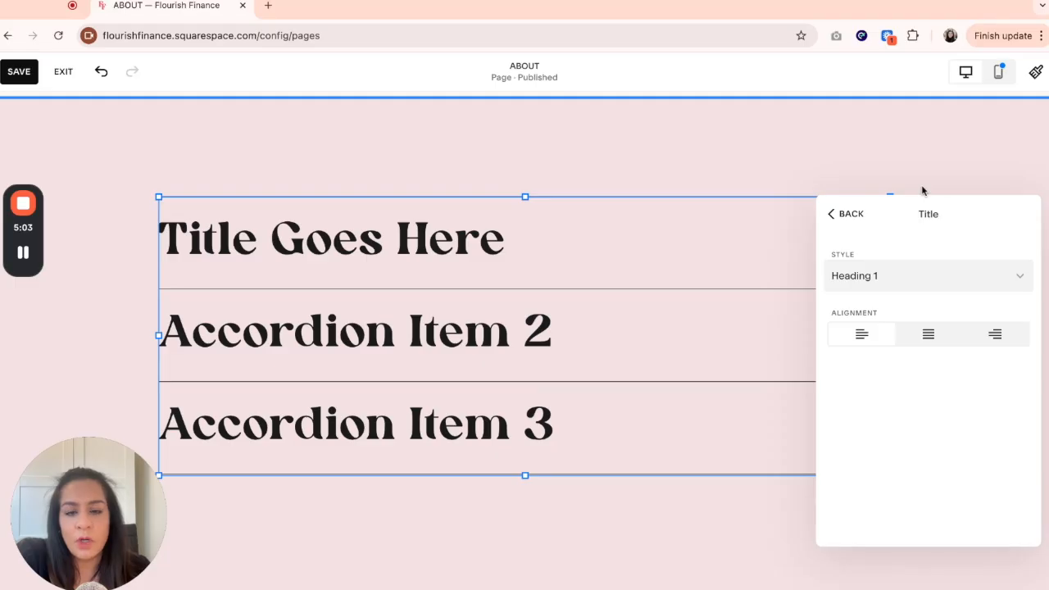
click(1019, 278)
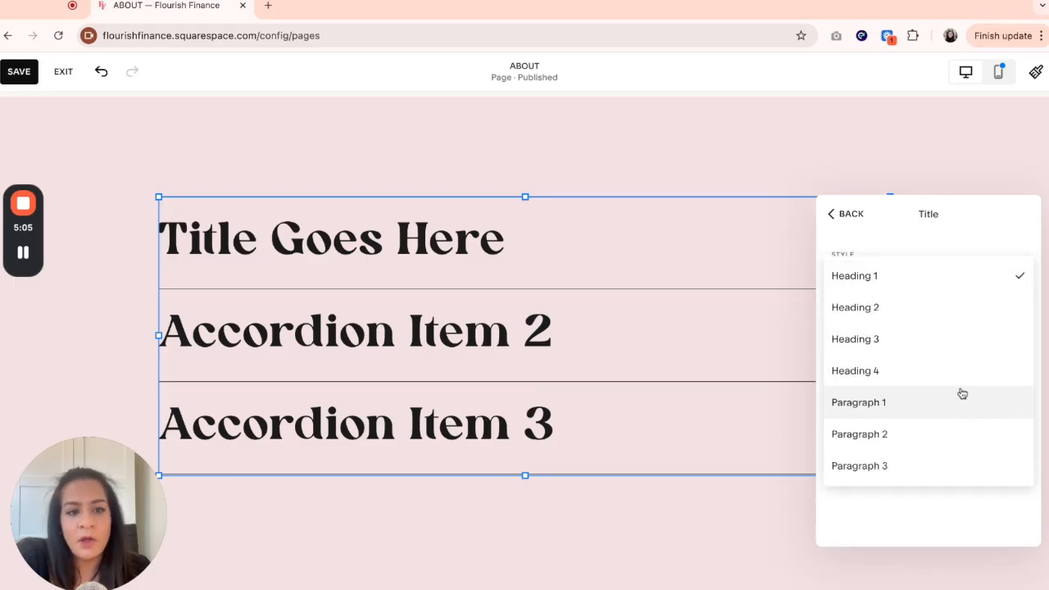
click(950, 350)
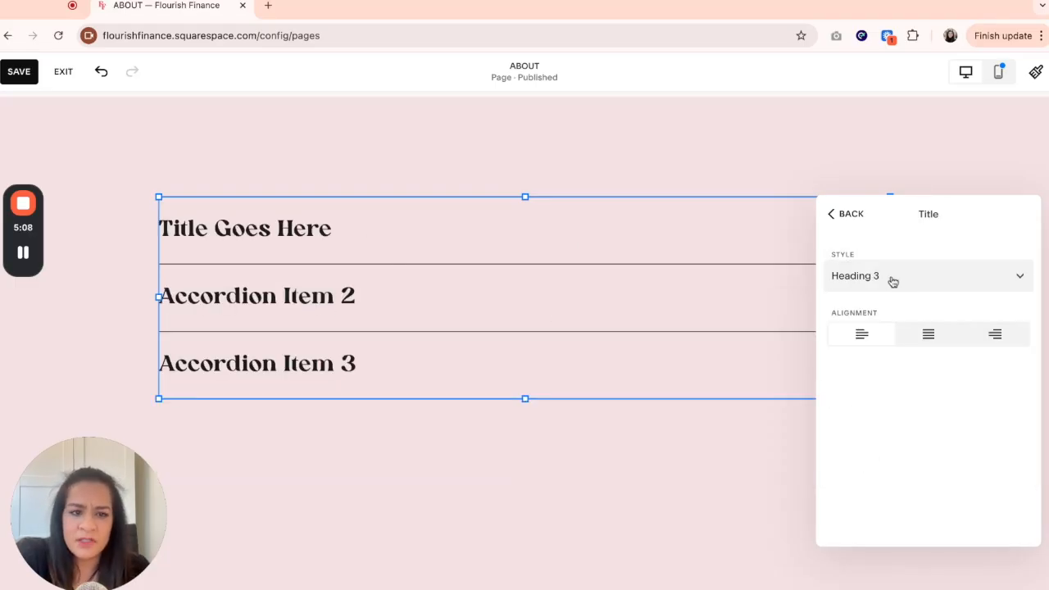
- Set the accordion item titles' style to Paragraph 1, comparing it with Paragraph 2
click(914, 286)
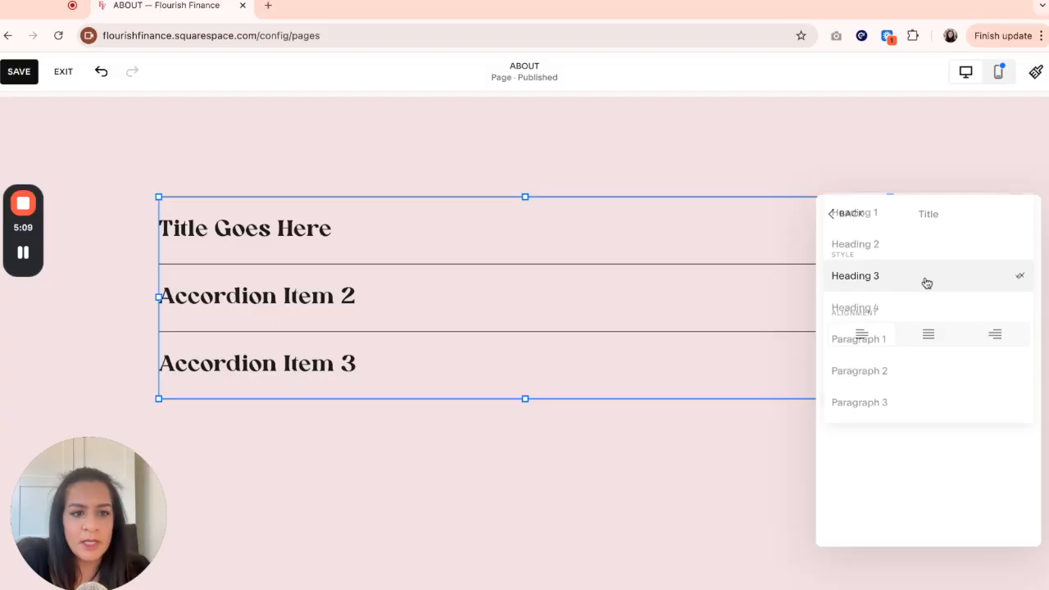
click(938, 341)
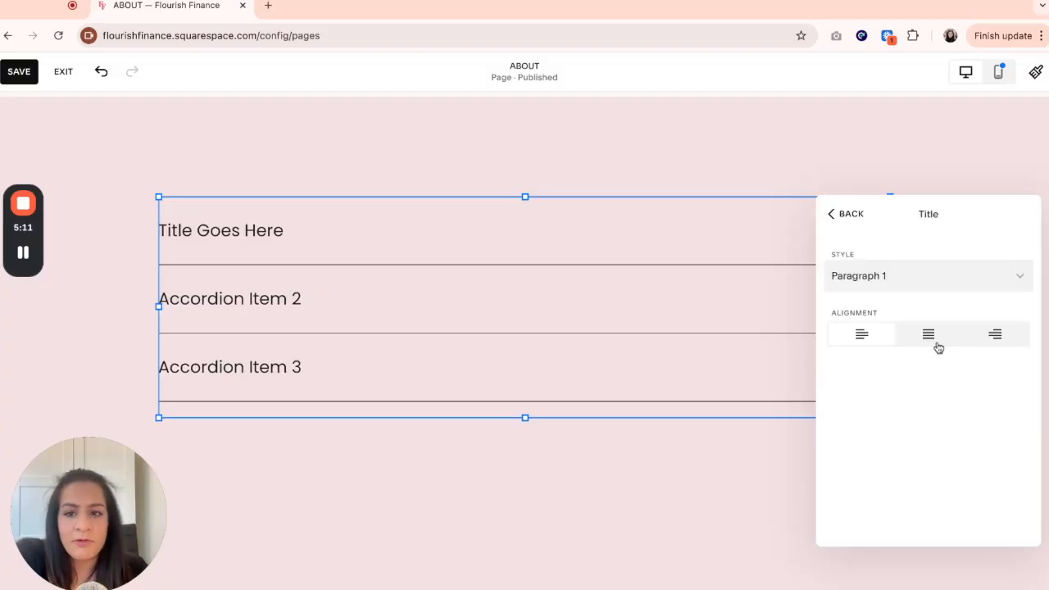
click(955, 284)
click(928, 313)
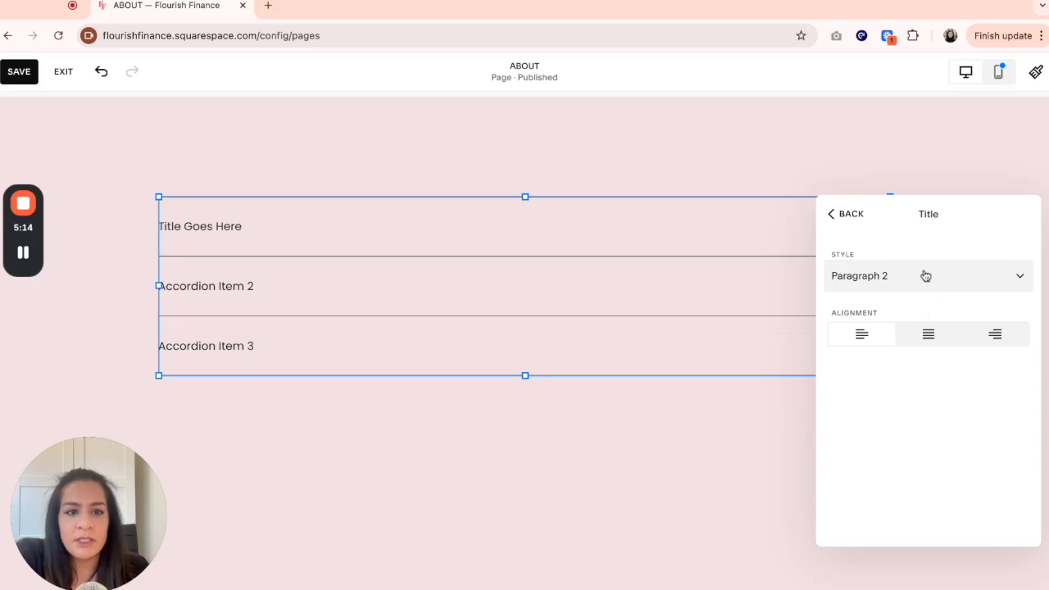
click(924, 276)
click(920, 248)
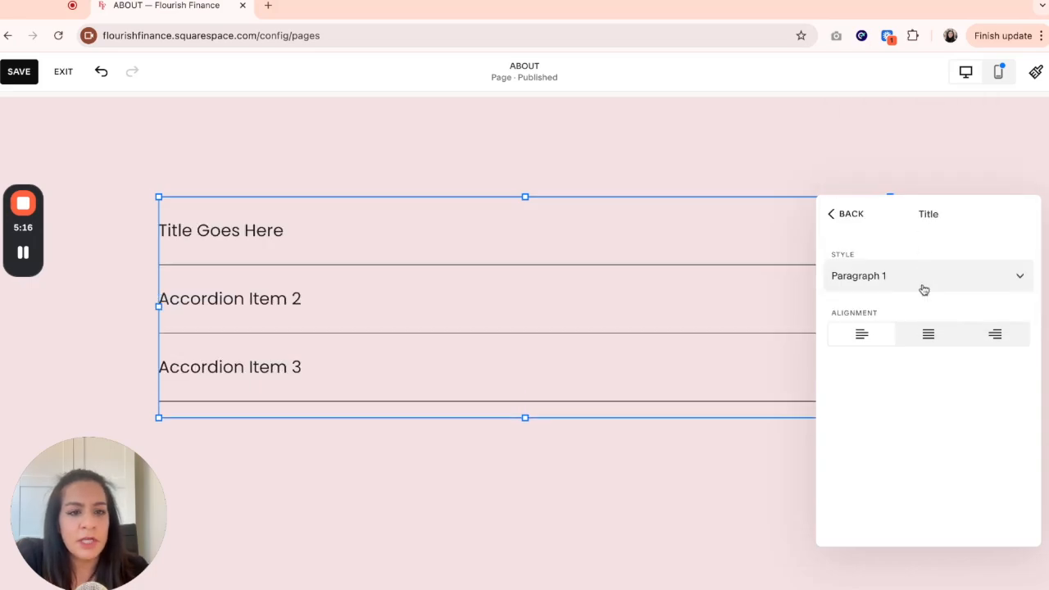
- Try centre and right alignment for the item titles, restore left alignment, and return to the design settings
mouse_move(975, 228)
mouse_down()
mouse_move(768, 293)
mouse_move(623, 253)
mouse_move(891, 125)
mouse_move(770, 287)
mouse_up()
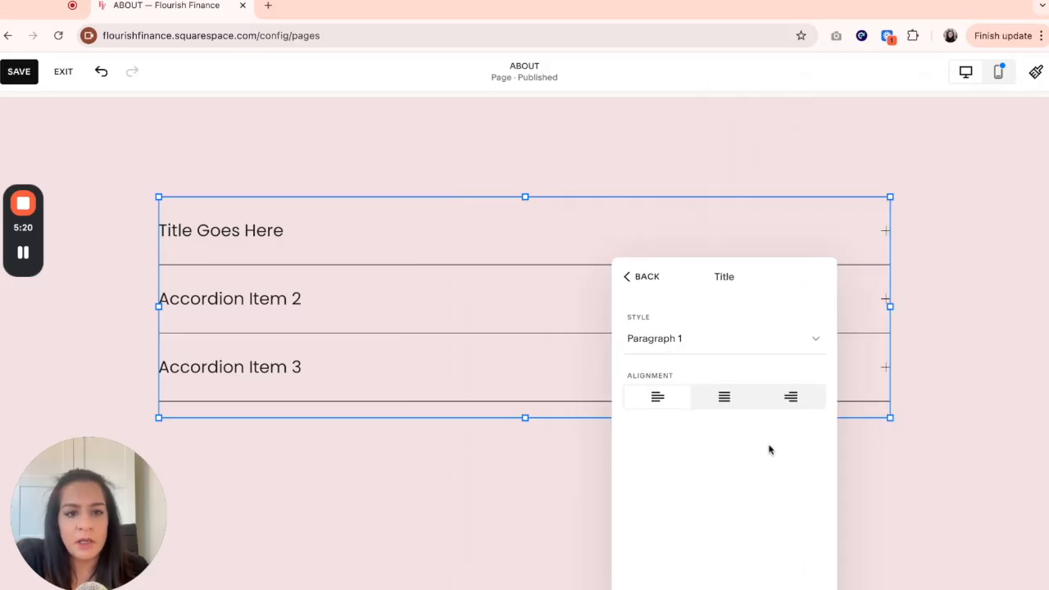
click(724, 398)
drag(767, 293, 919, 254)
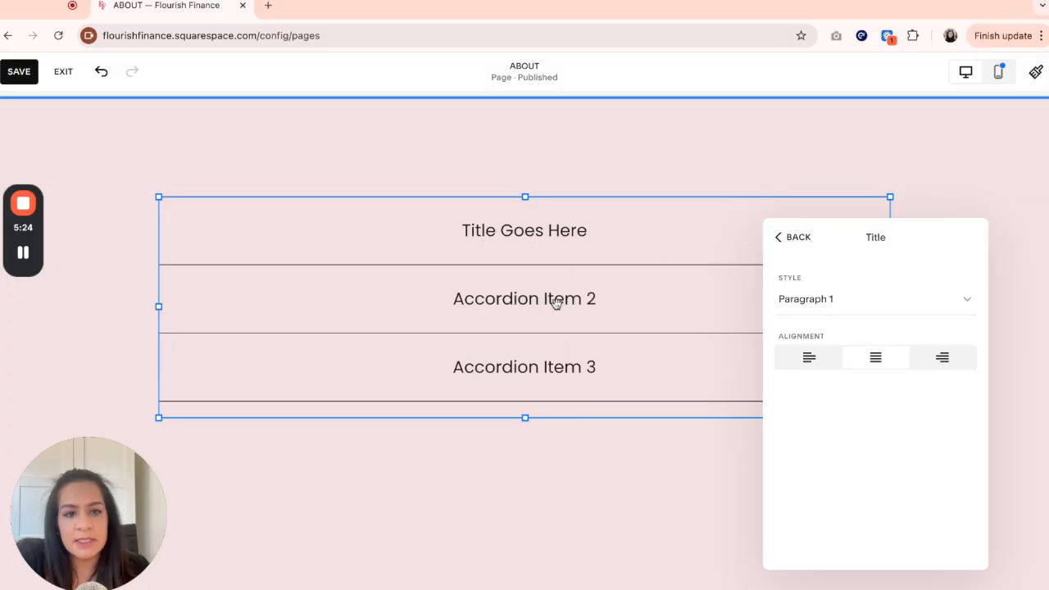
click(950, 366)
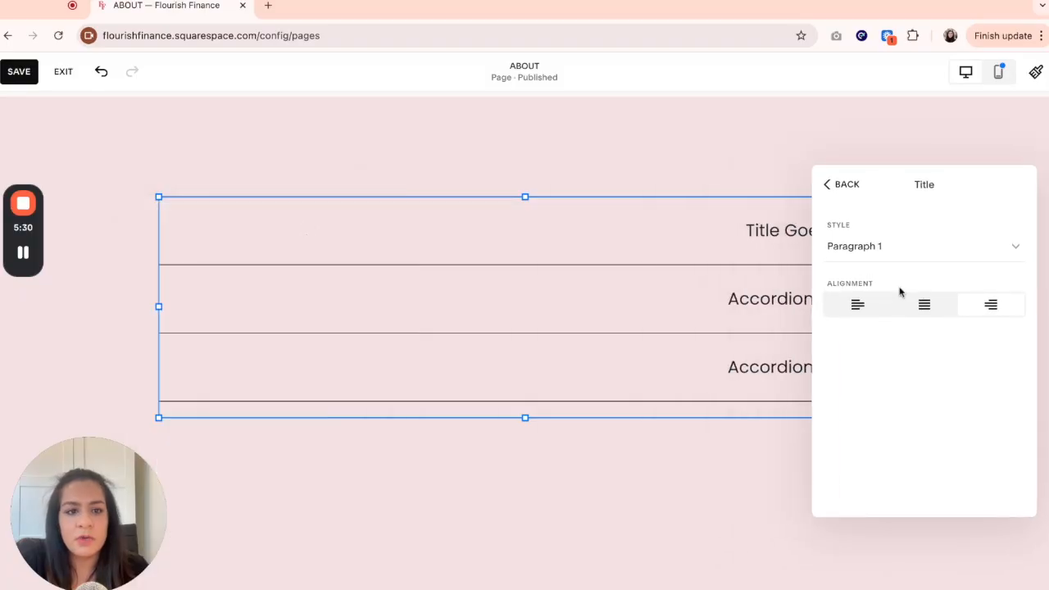
click(857, 306)
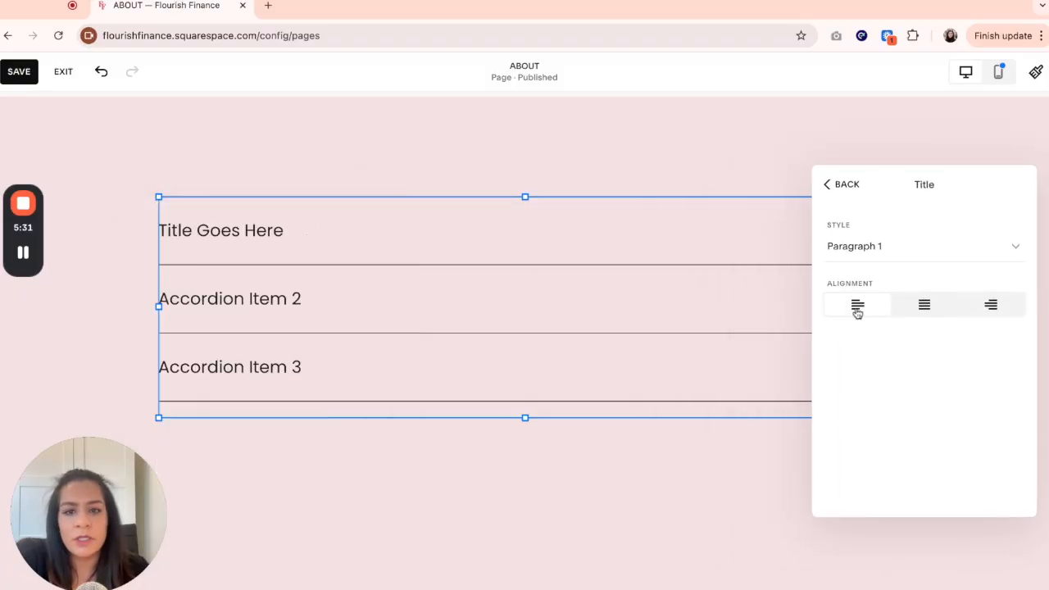
click(844, 186)
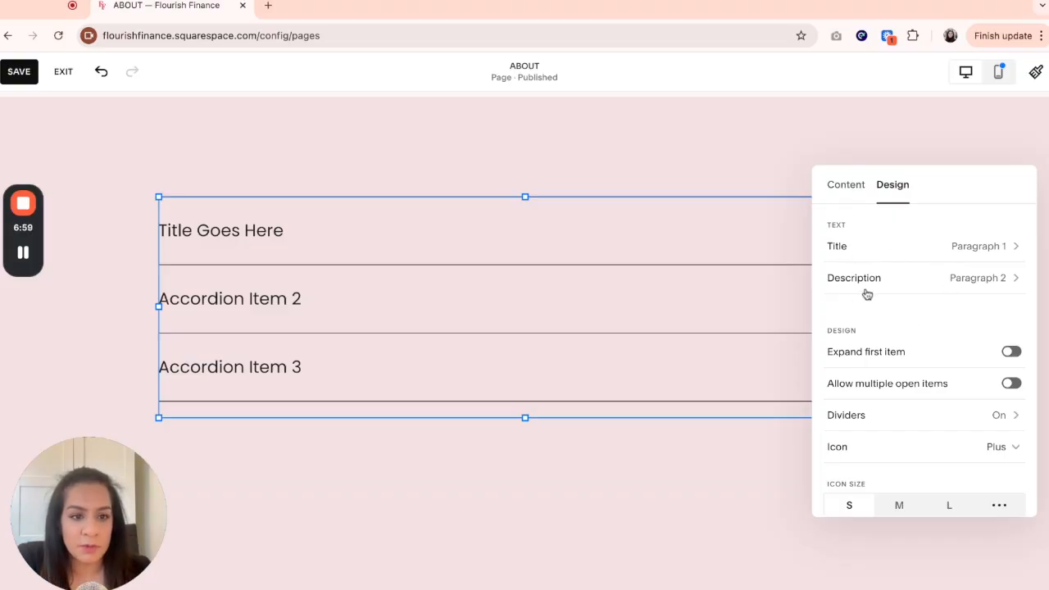
- Try the Paragraph 1 and Paragraph 3 styles on the accordion descriptions and restore Paragraph 2
click(951, 282)
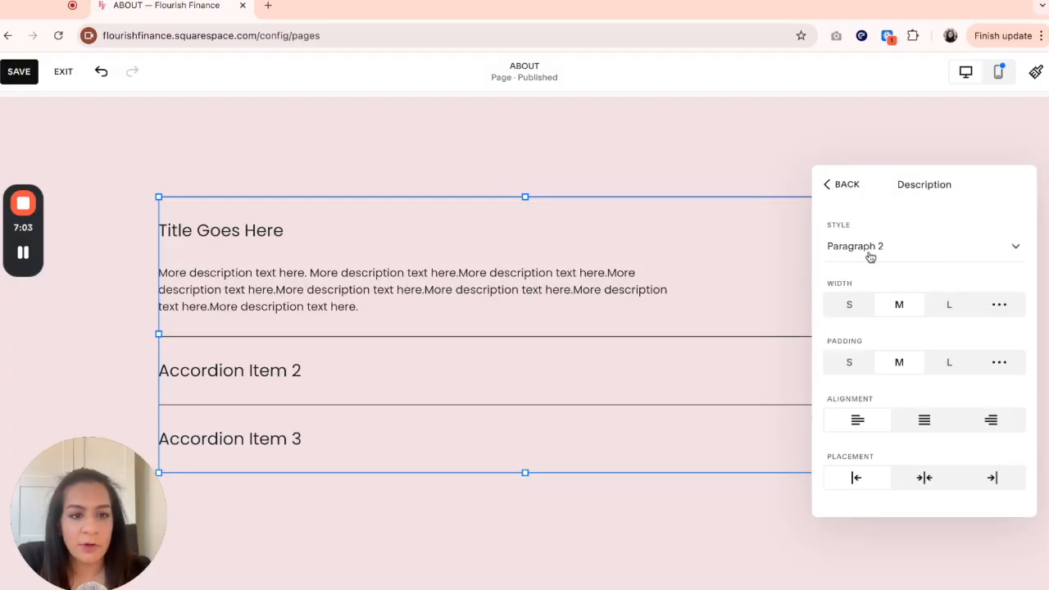
click(970, 255)
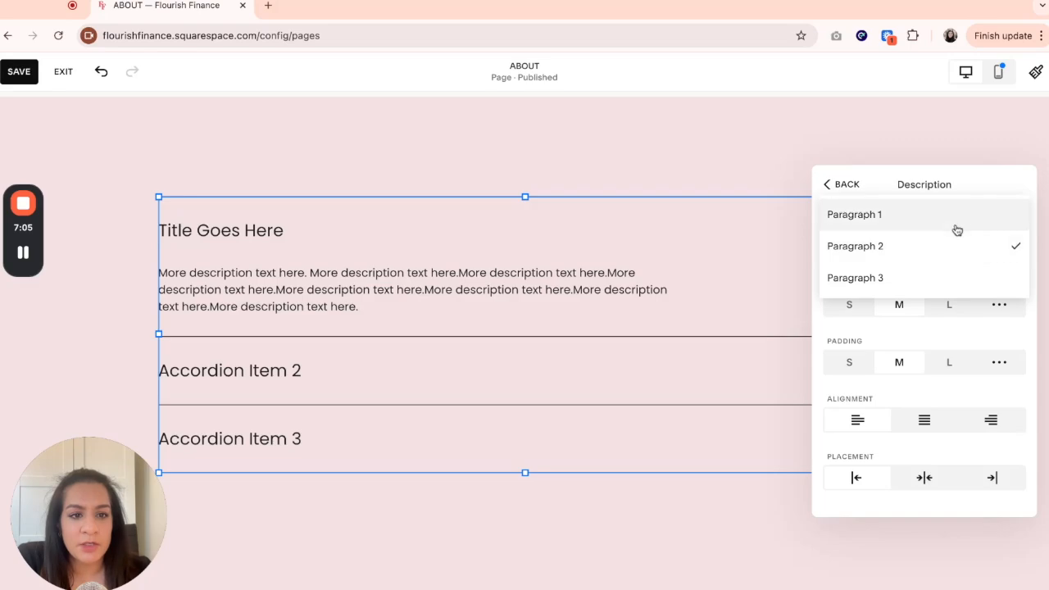
click(957, 230)
click(955, 253)
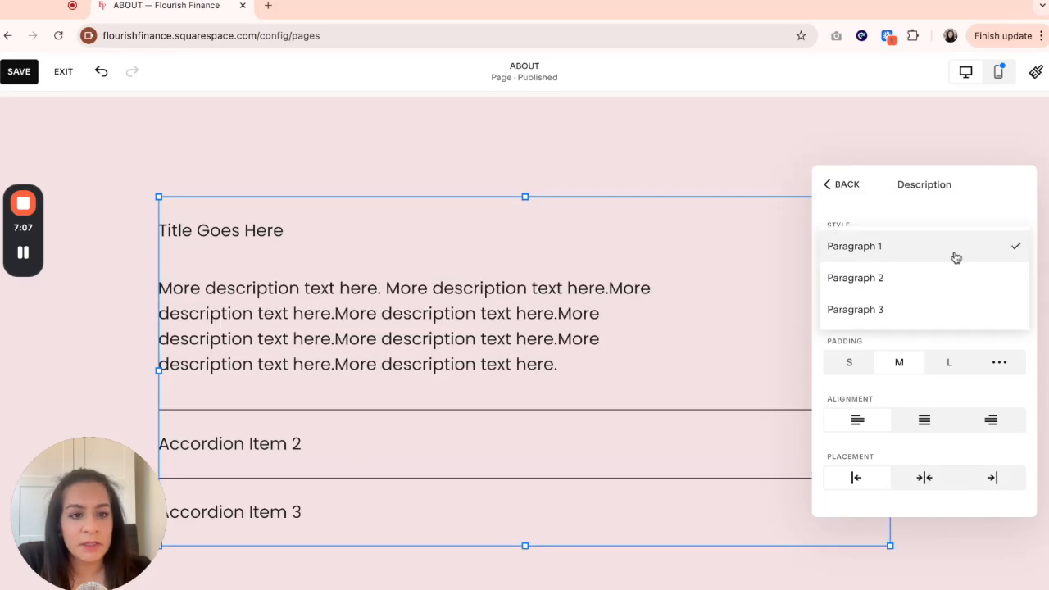
click(953, 310)
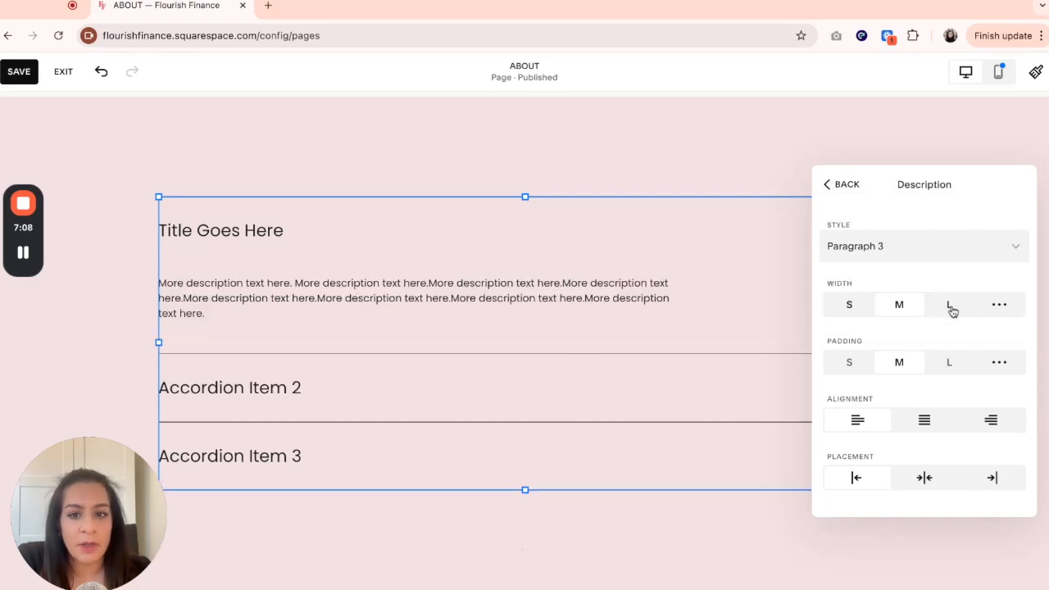
click(924, 246)
click(918, 227)
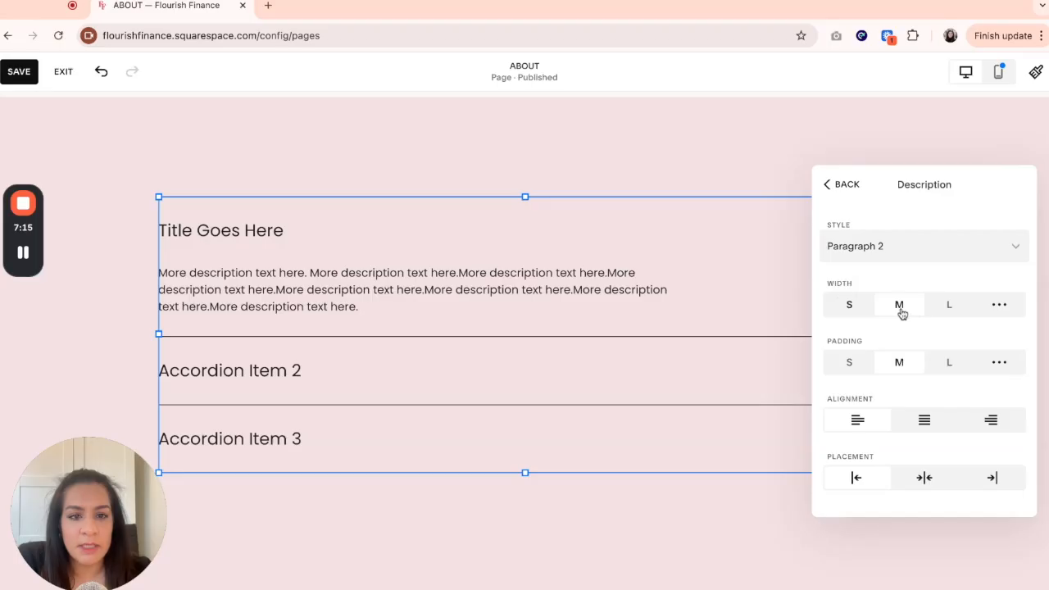
- Try the small and large description widths, narrowing the accordion block to about half its width, and set a custom description width of 86%
click(847, 310)
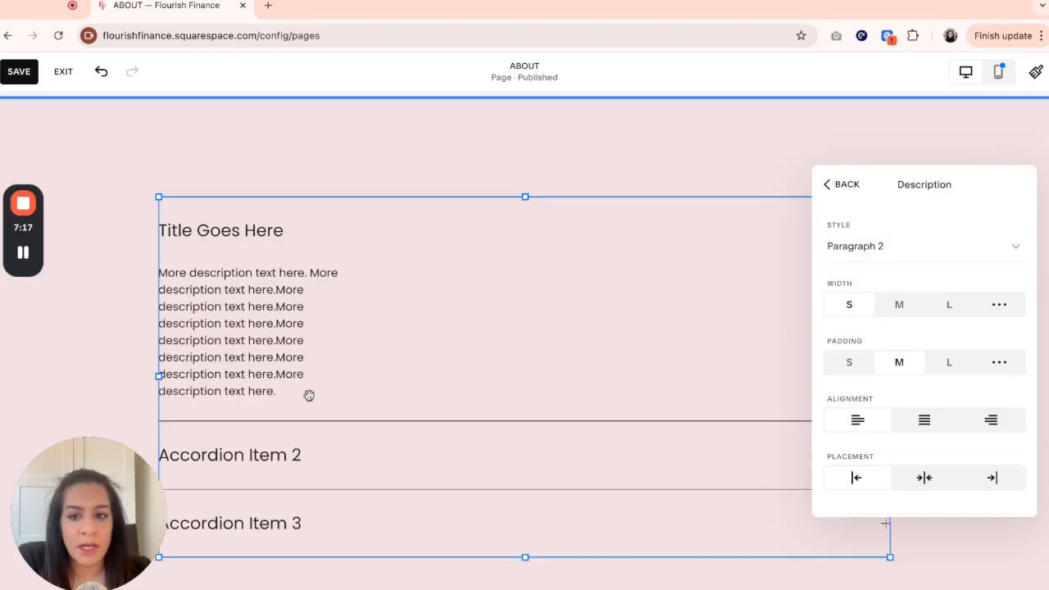
click(953, 308)
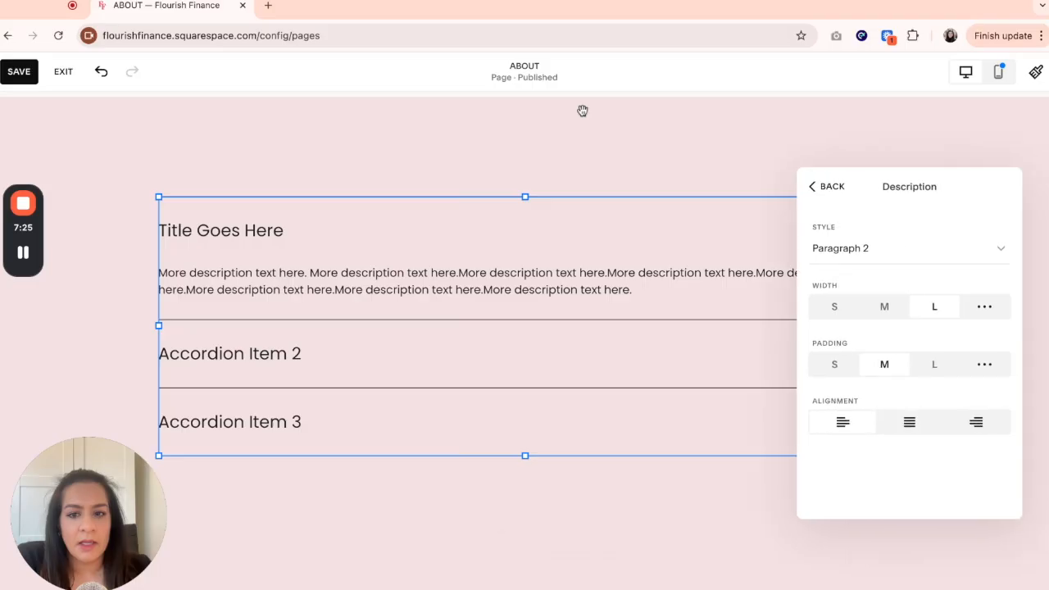
drag(891, 325, 564, 337)
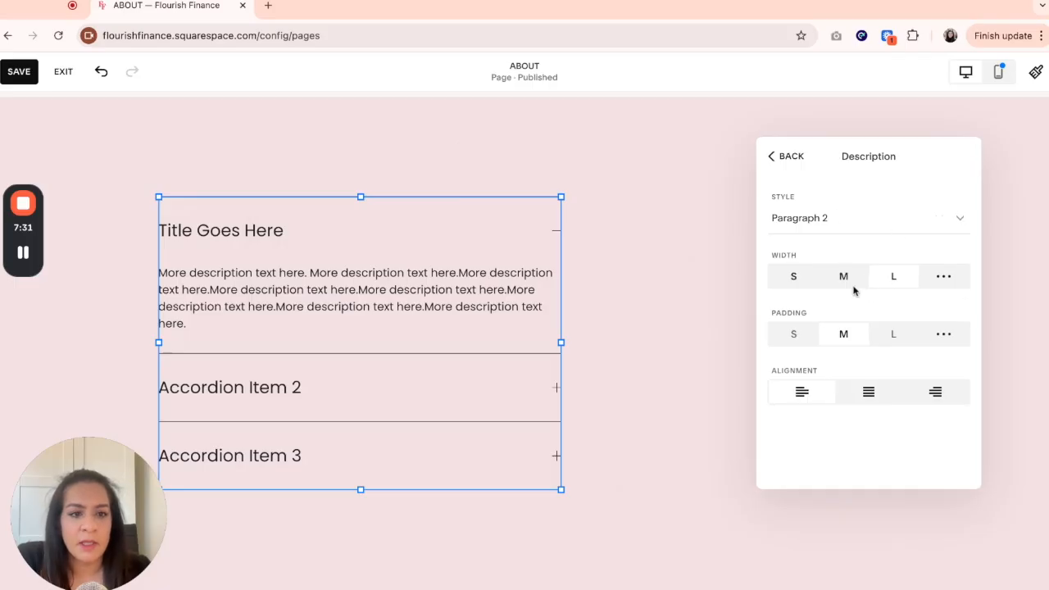
click(944, 280)
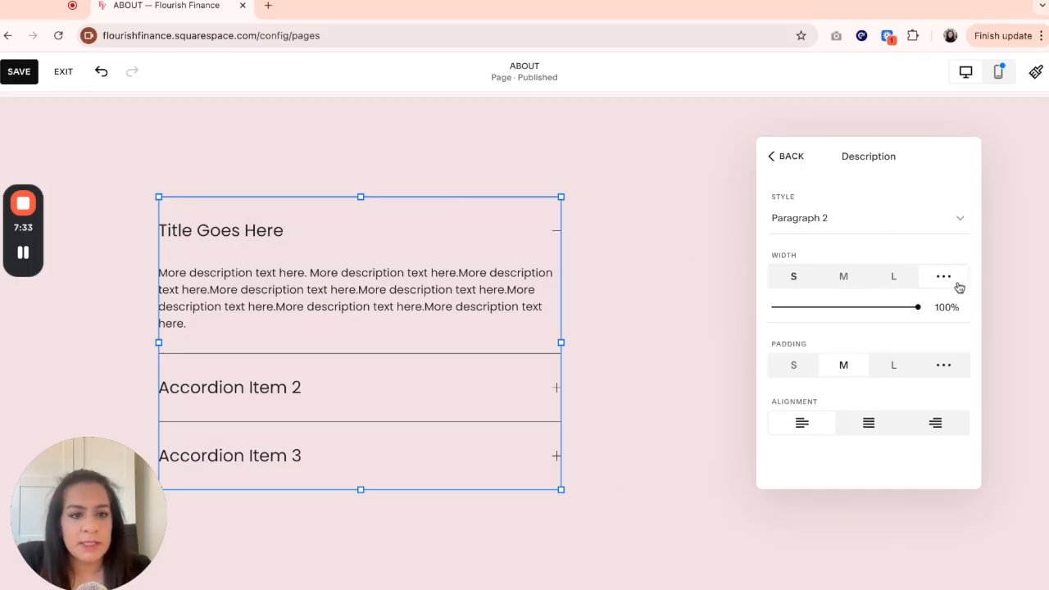
drag(918, 306, 892, 307)
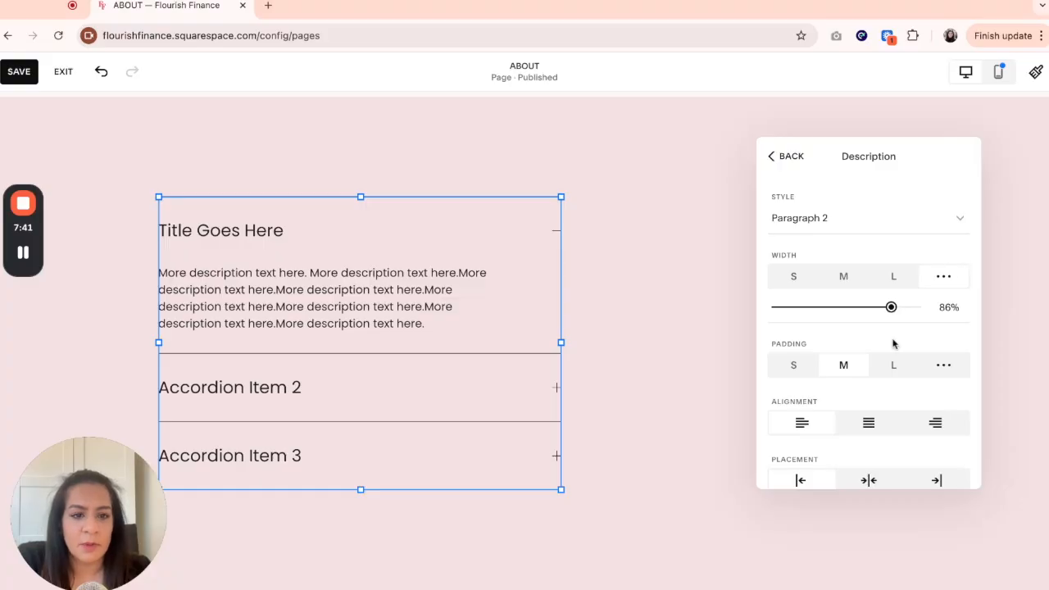
- Try the small, medium and large padding presets on the accordion descriptions
scroll(892, 344, down, 1)
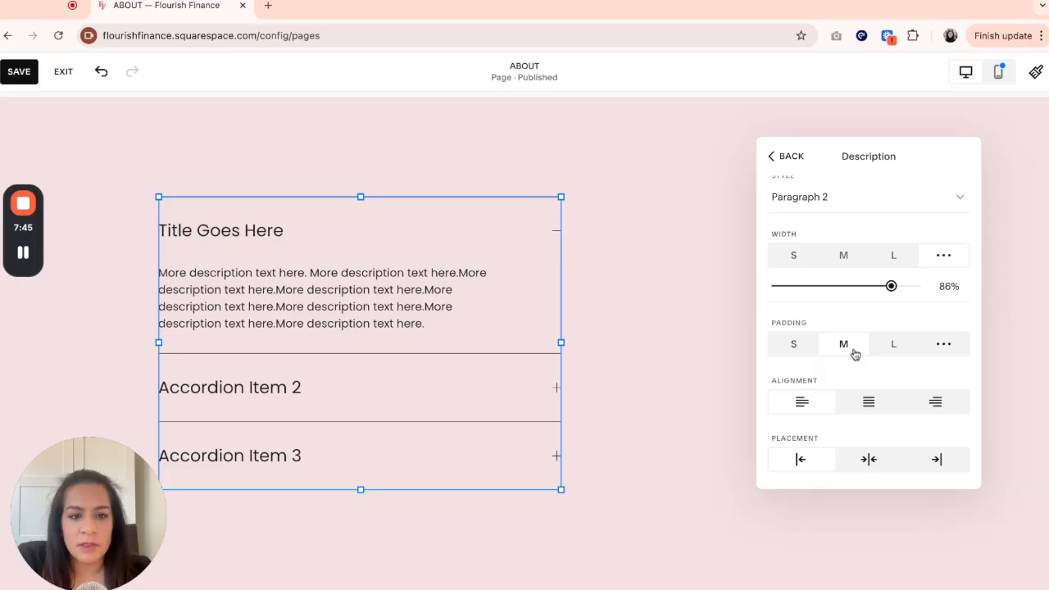
click(793, 348)
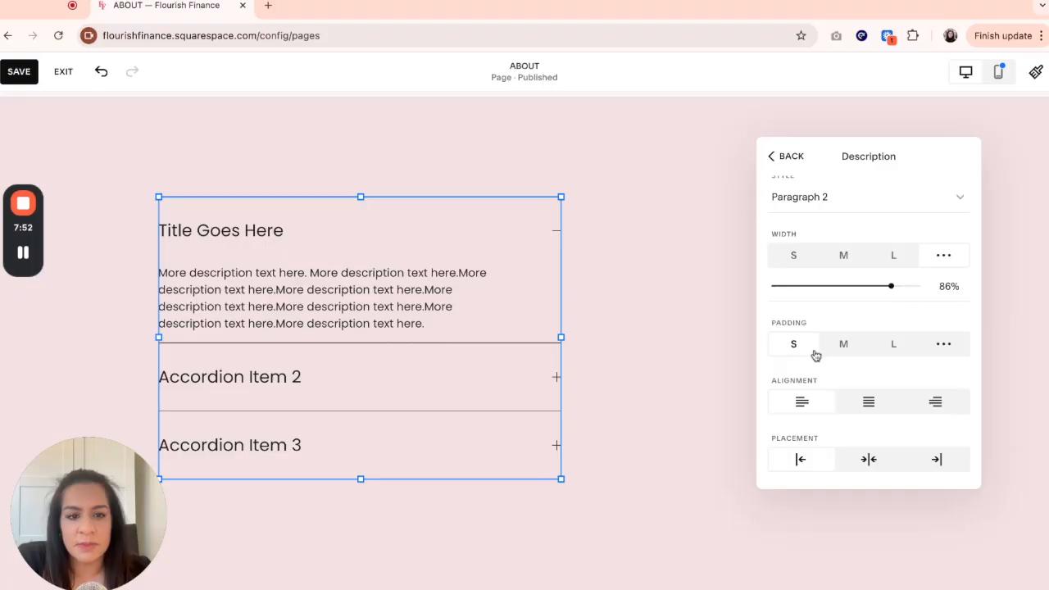
click(841, 350)
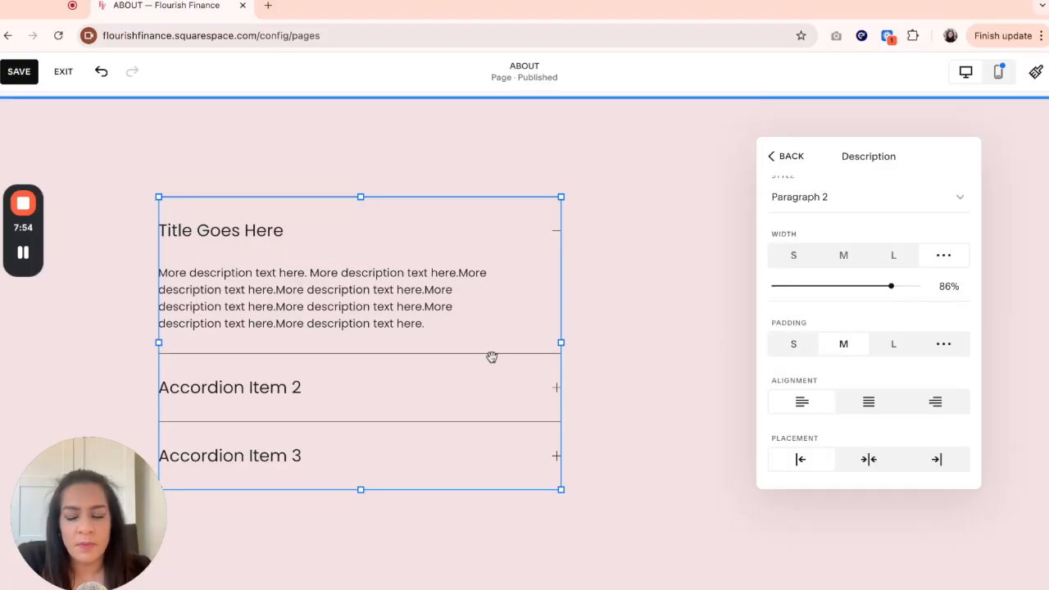
click(891, 346)
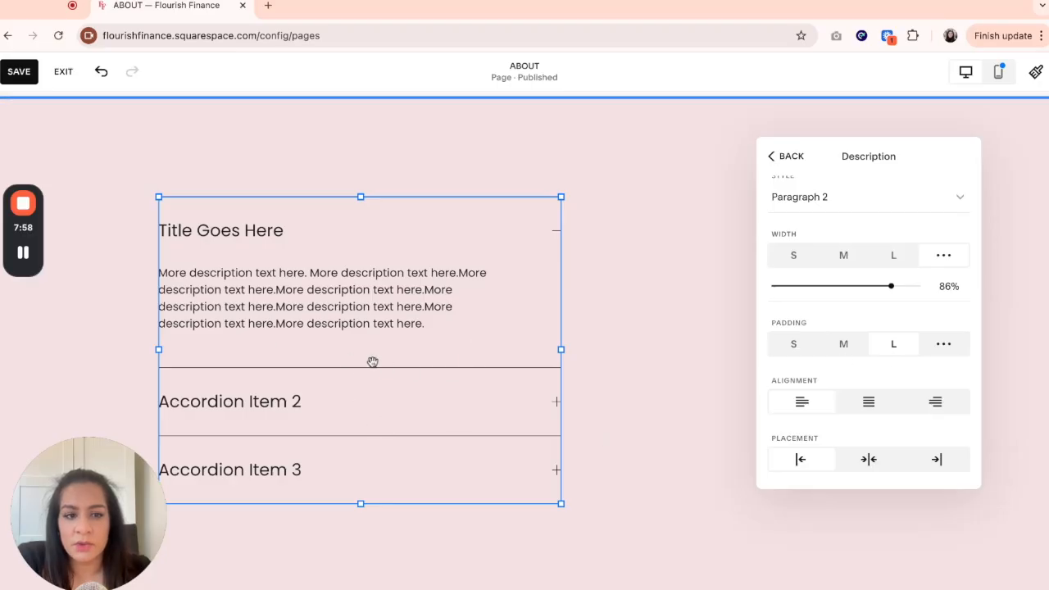
- Use custom padding for the descriptions, with 0px top and right padding and 28px bottom padding
click(944, 350)
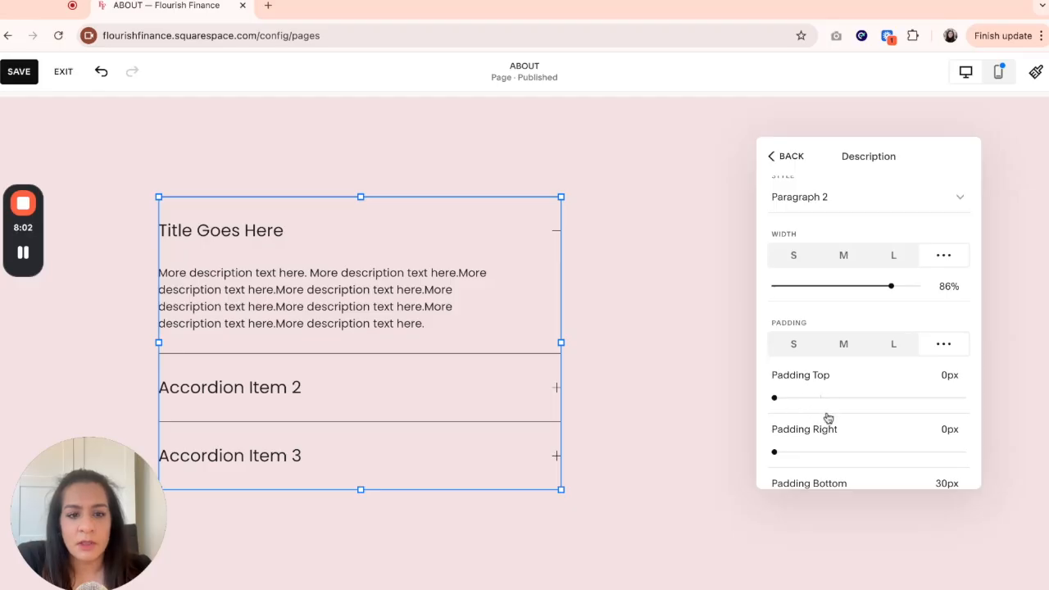
scroll(825, 416, down, 2)
scroll(829, 418, up, 1)
mouse_move(777, 340)
mouse_down()
mouse_move(816, 340)
mouse_move(776, 340)
mouse_up()
mouse_move(774, 395)
mouse_down()
mouse_move(811, 394)
mouse_move(773, 394)
mouse_up()
drag(780, 341, 773, 340)
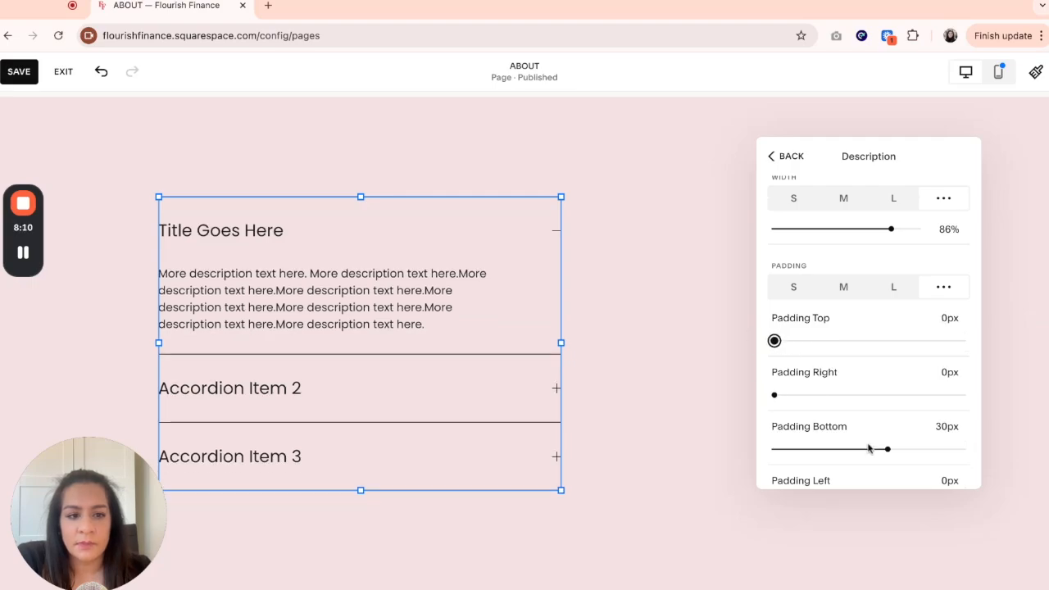
scroll(875, 443, down, 1)
mouse_move(887, 379)
mouse_down()
mouse_move(838, 380)
mouse_move(879, 379)
mouse_up()
scroll(857, 428, down, 2)
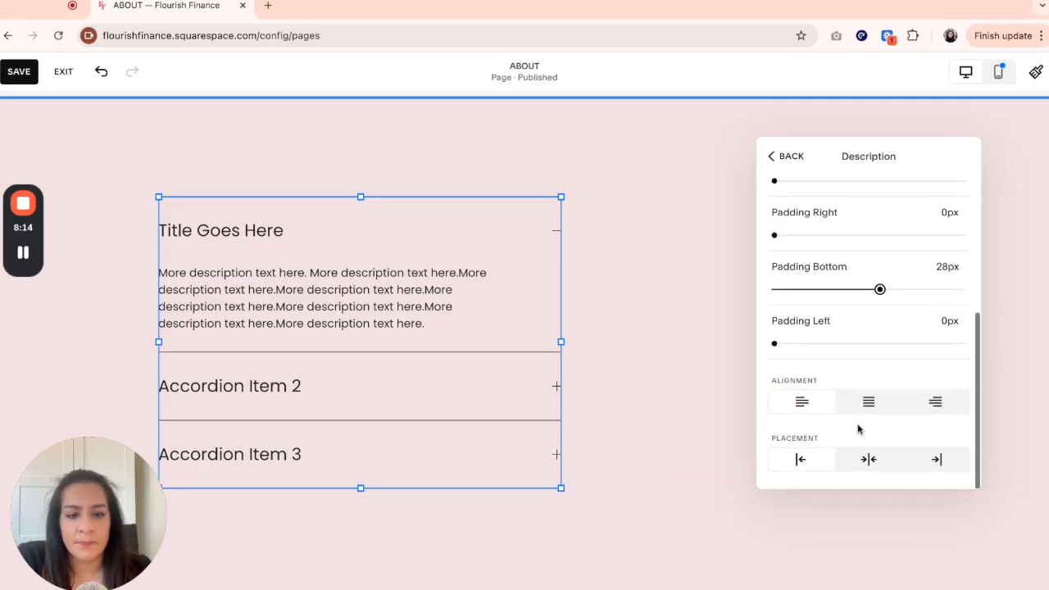
- Try expanding the first accordion item by default and allowing multiple open items, switching each option back off
scroll(857, 429, up, 3)
click(785, 162)
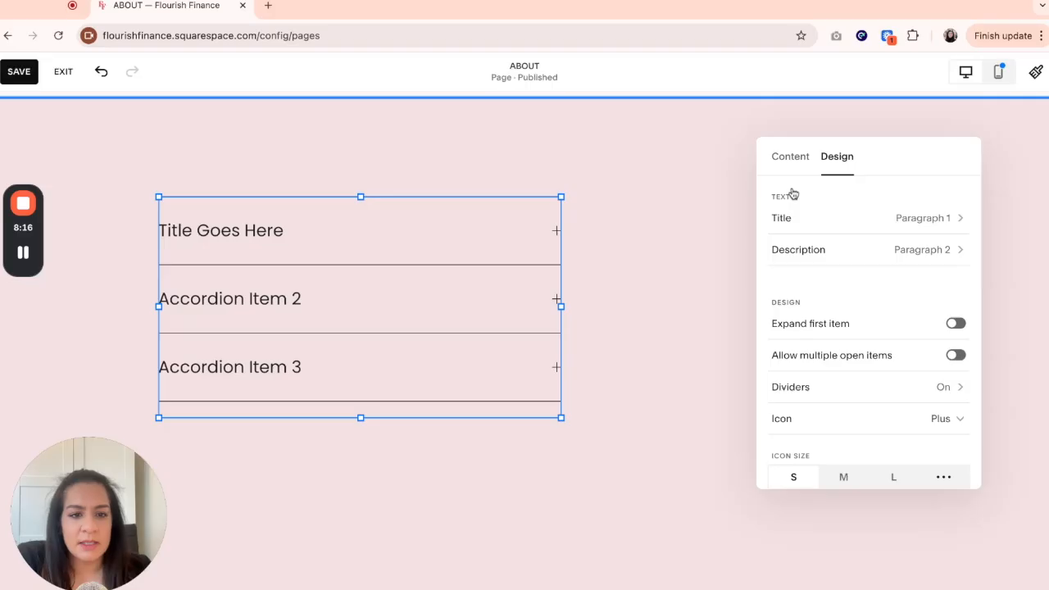
scroll(843, 305, down, 2)
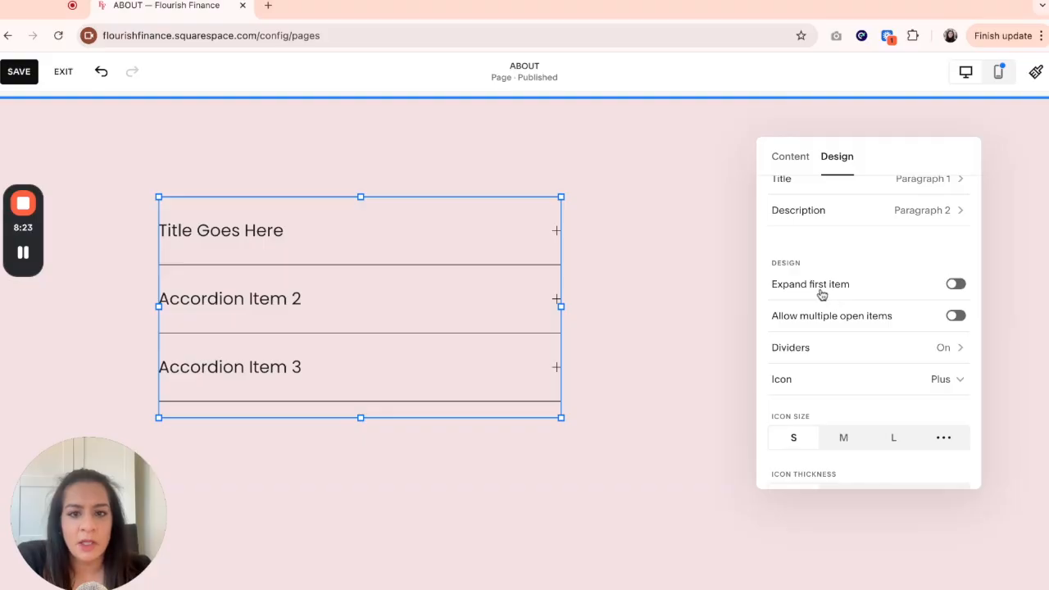
click(954, 287)
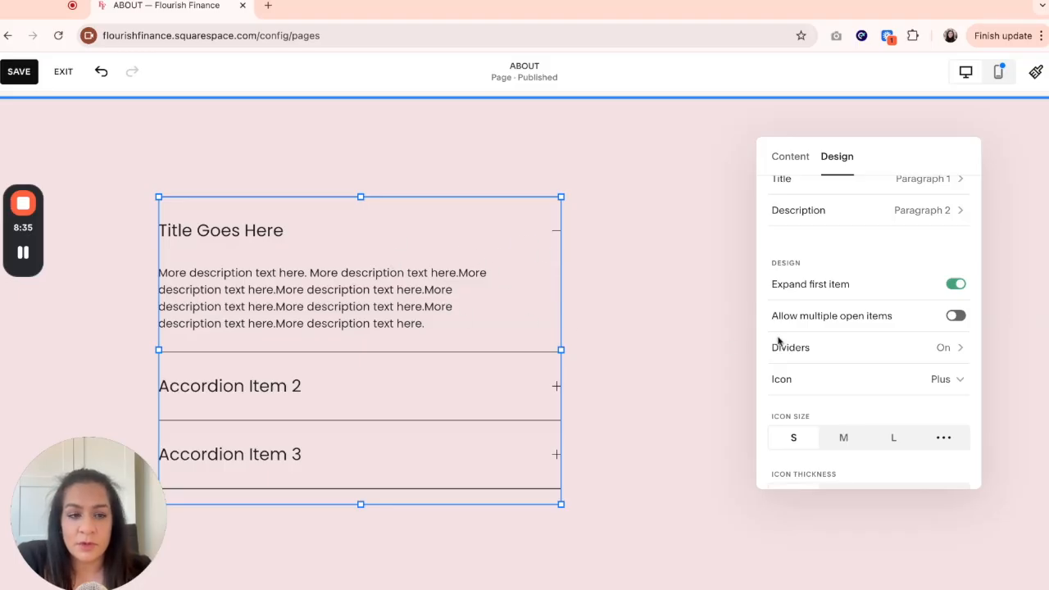
click(958, 285)
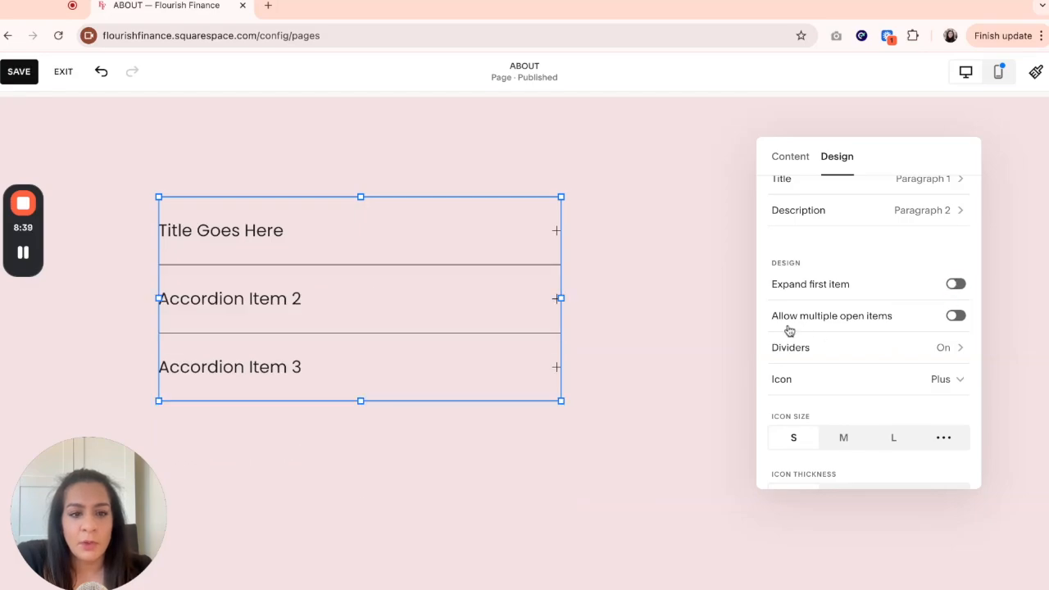
click(953, 318)
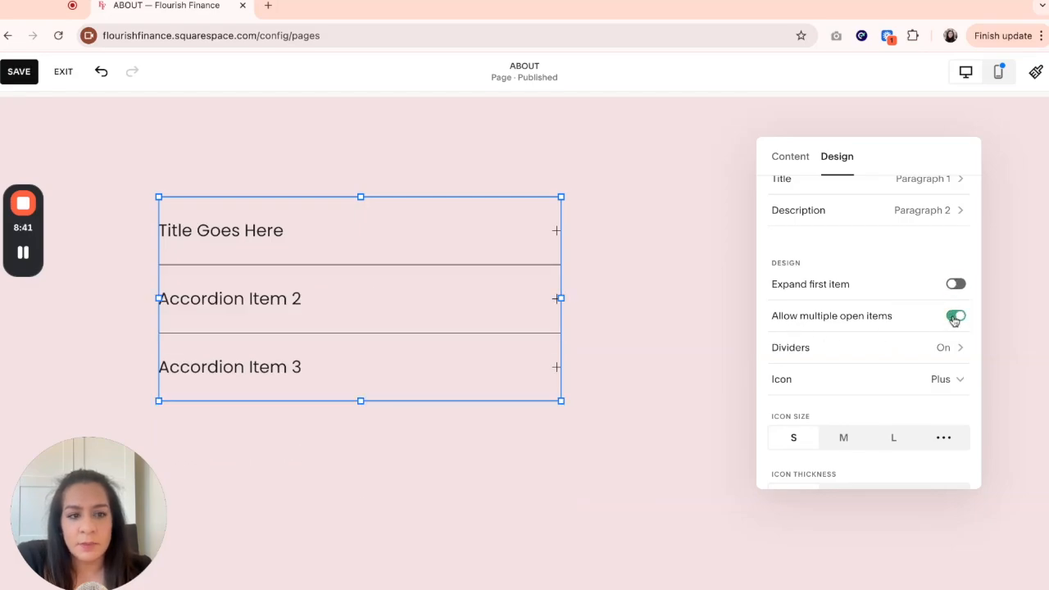
click(960, 322)
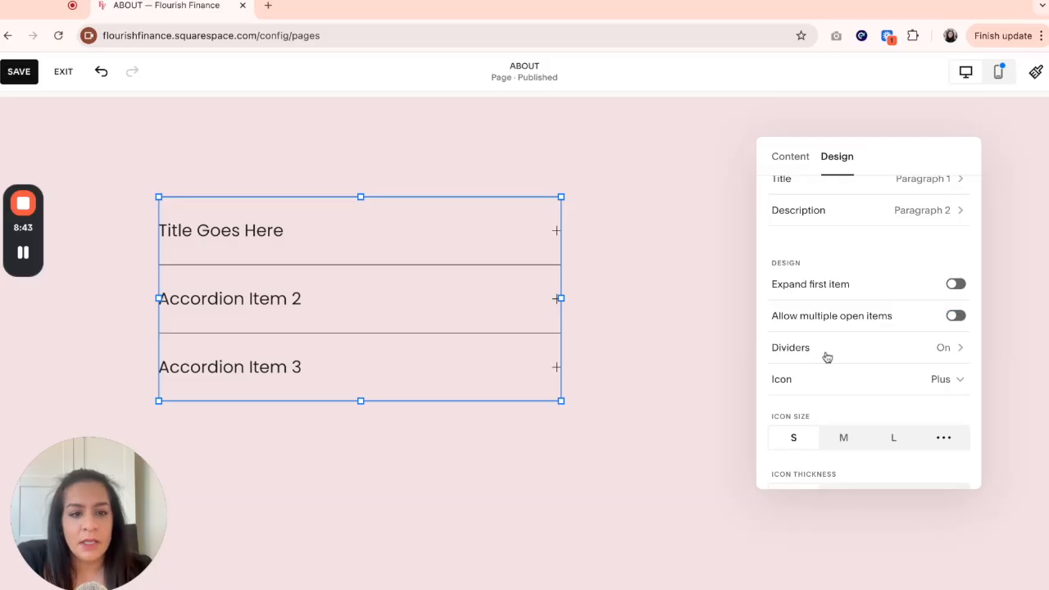
- Try the accordion with its dividers off, restore them, and hide only the first and last dividers
click(689, 303)
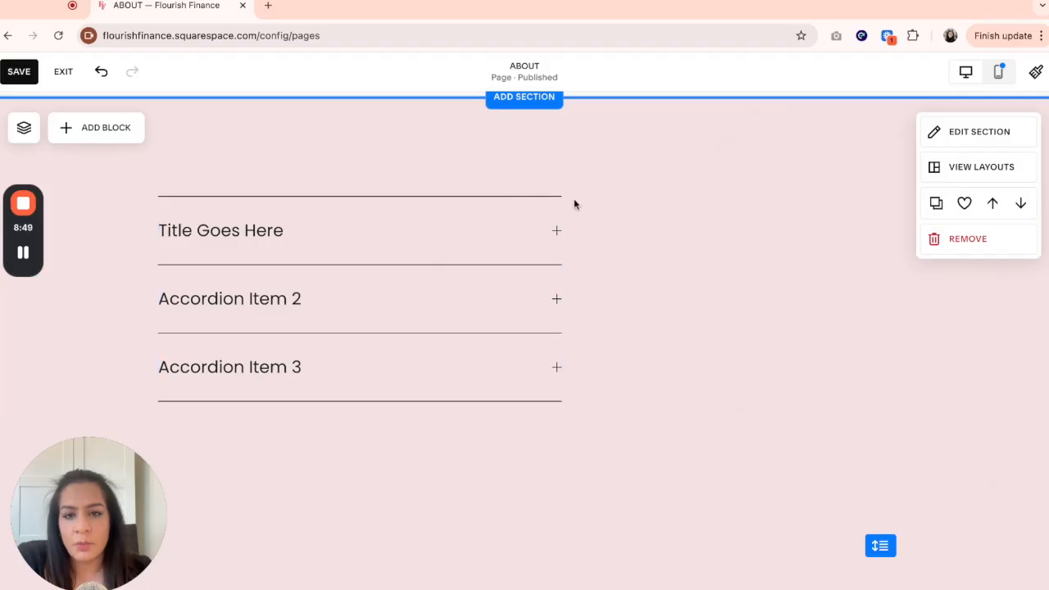
click(414, 238)
click(174, 169)
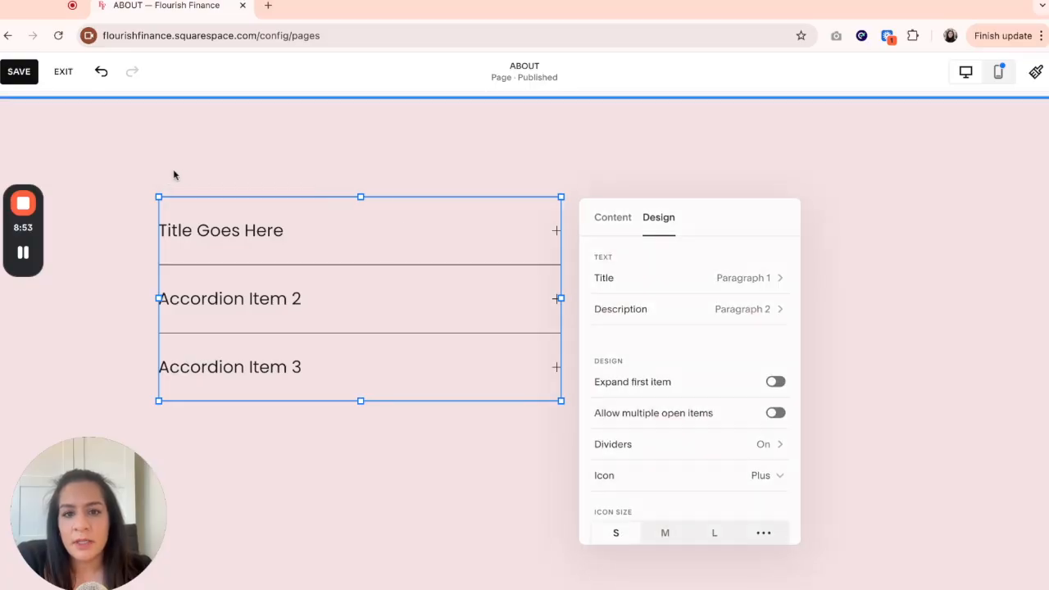
scroll(752, 316, down, 3)
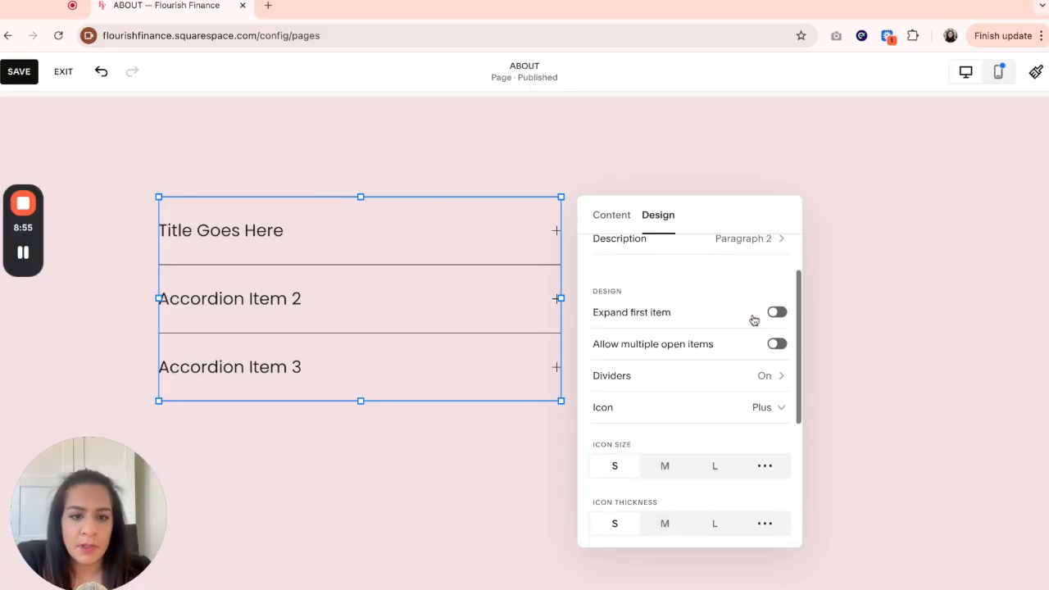
click(771, 381)
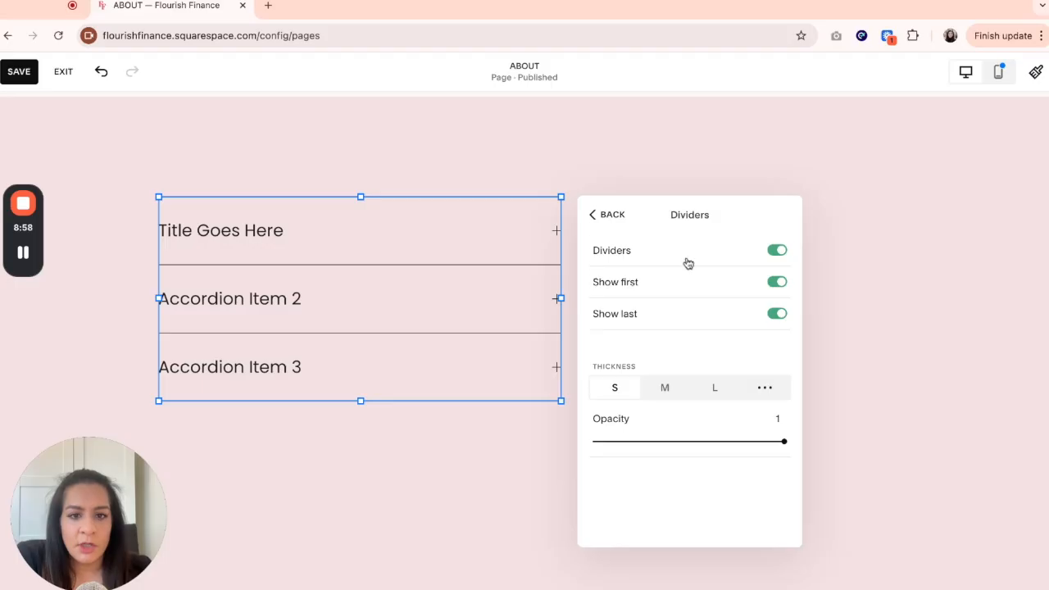
click(777, 250)
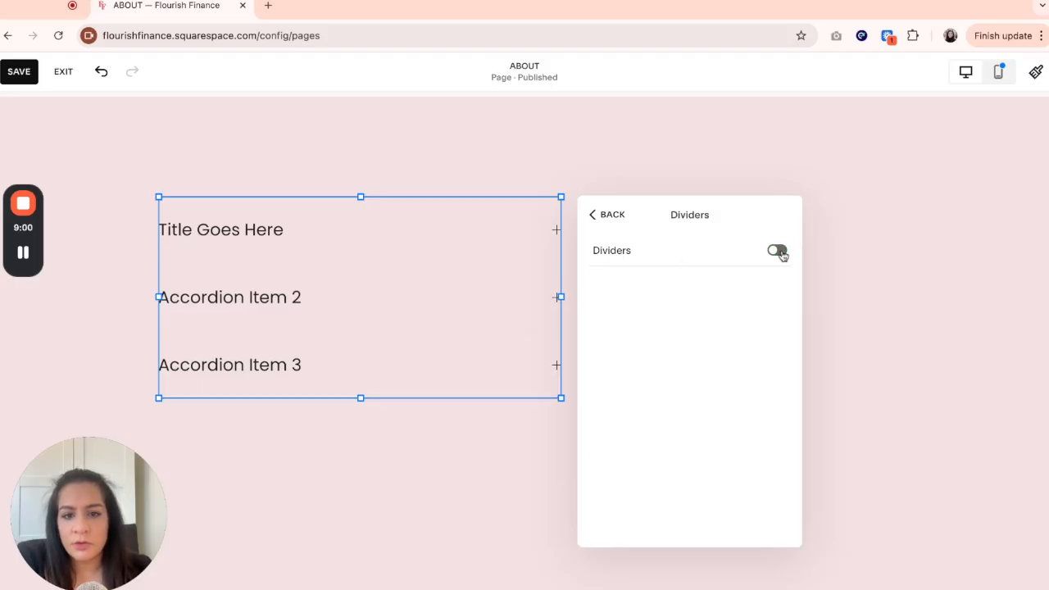
click(778, 252)
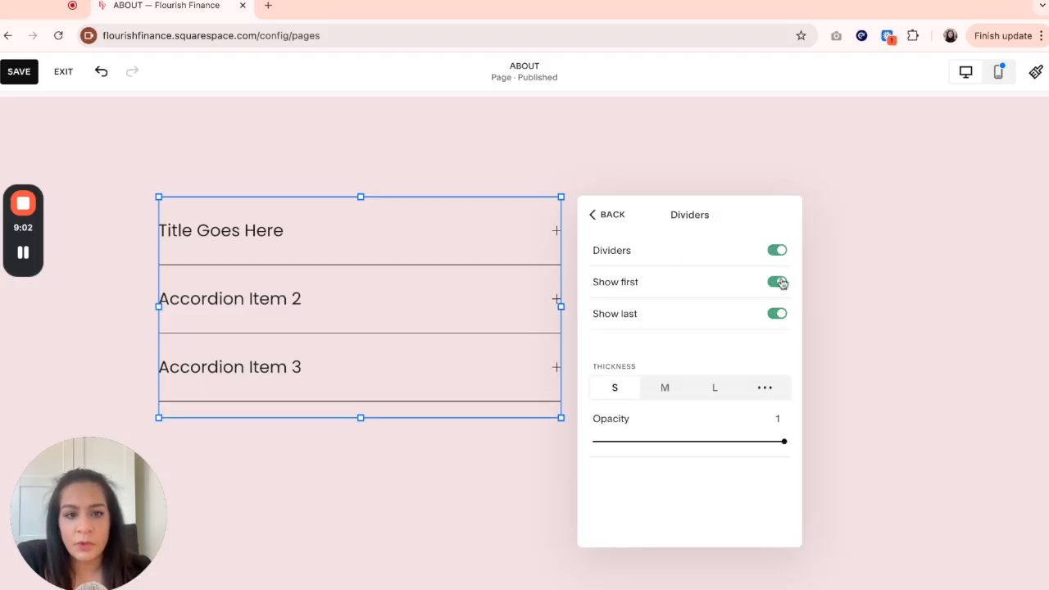
click(778, 283)
click(778, 314)
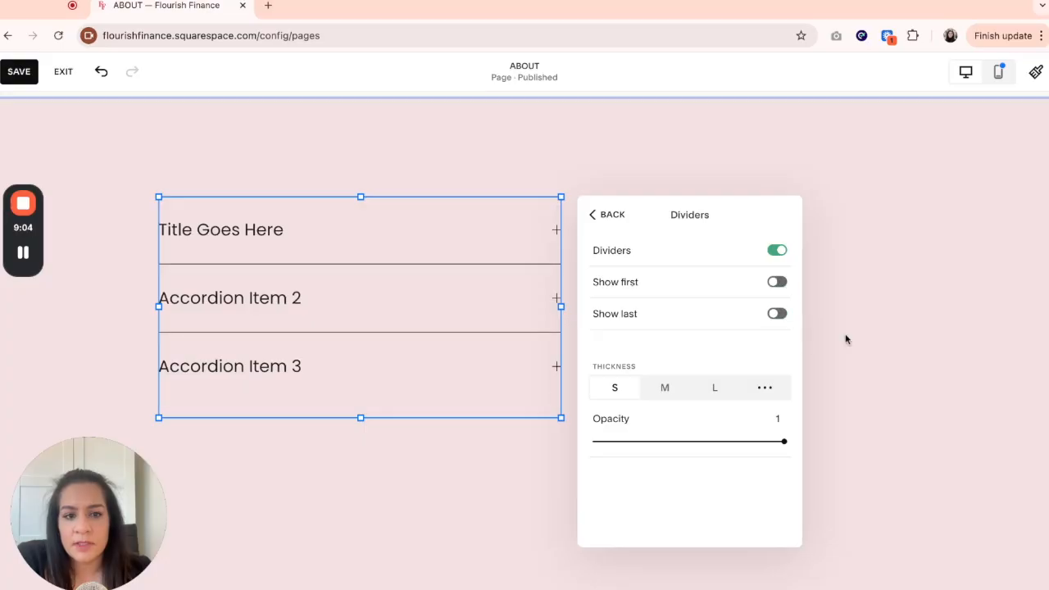
click(890, 336)
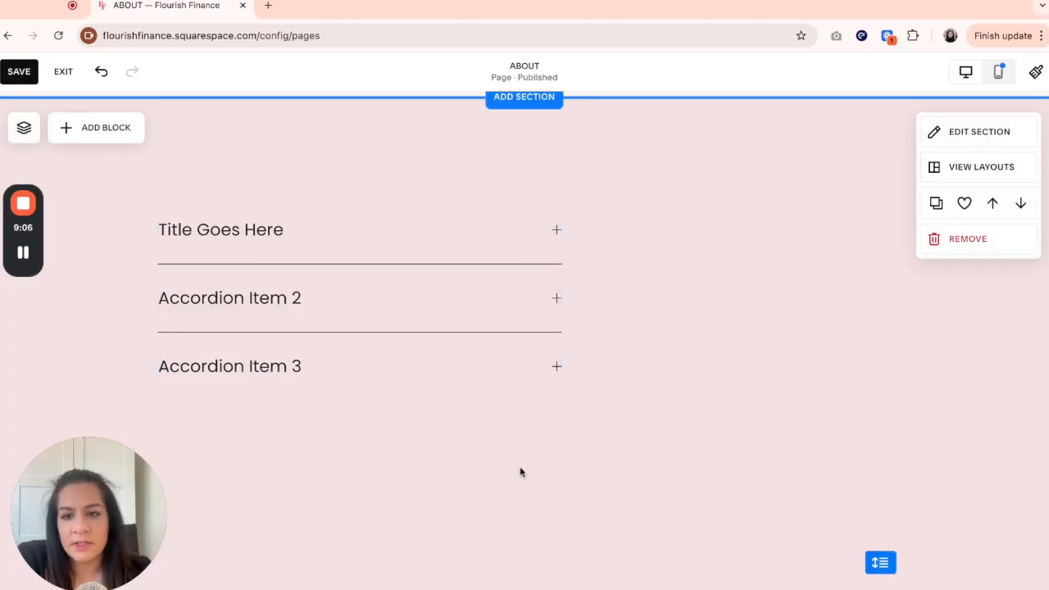
- Change the accordion's icon style to Arrow
click(450, 304)
click(176, 169)
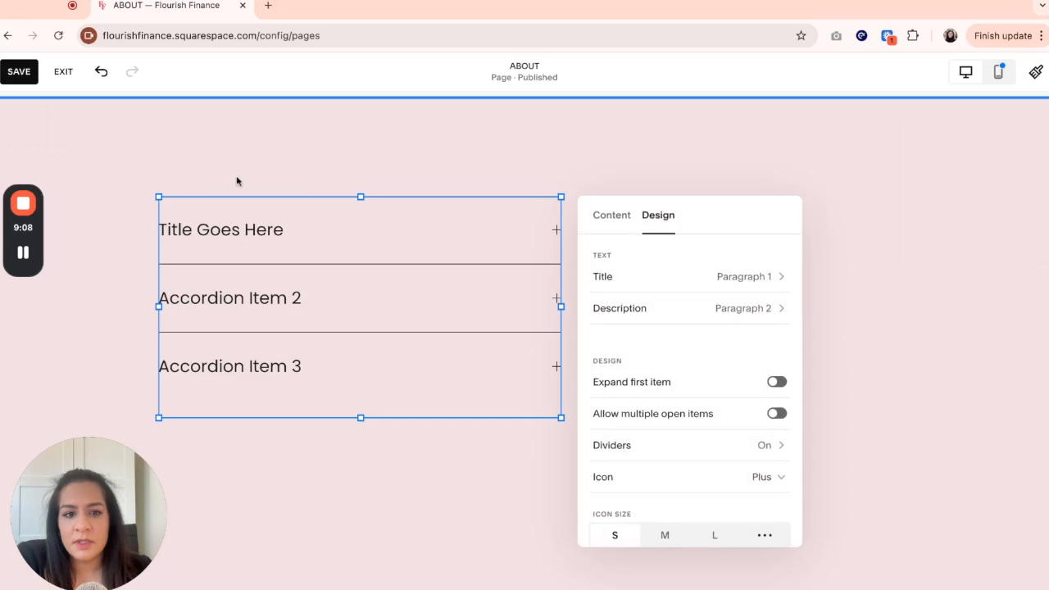
scroll(711, 357, down, 2)
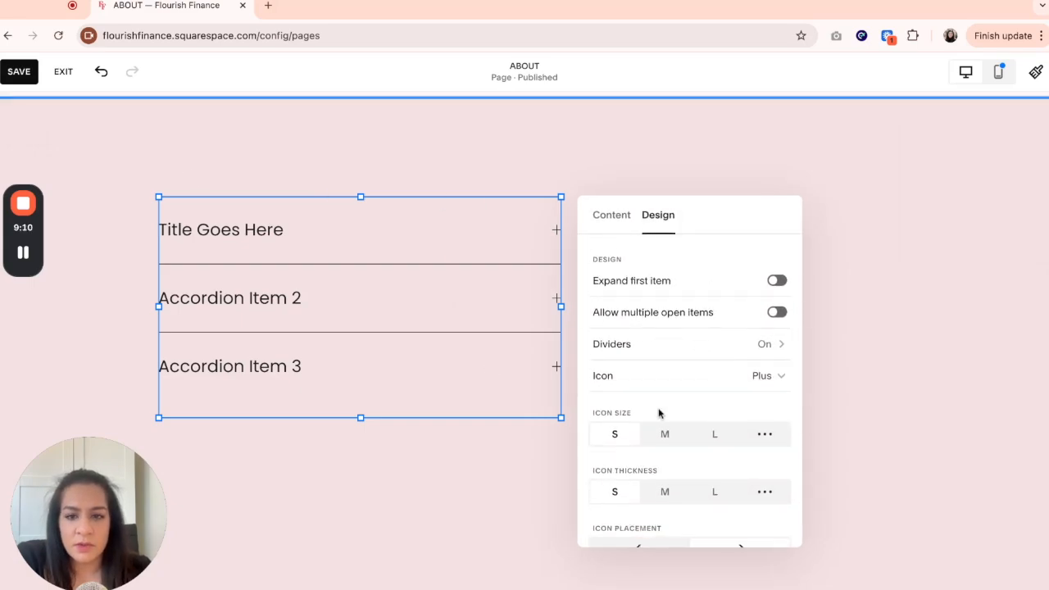
scroll(761, 438, down, 1)
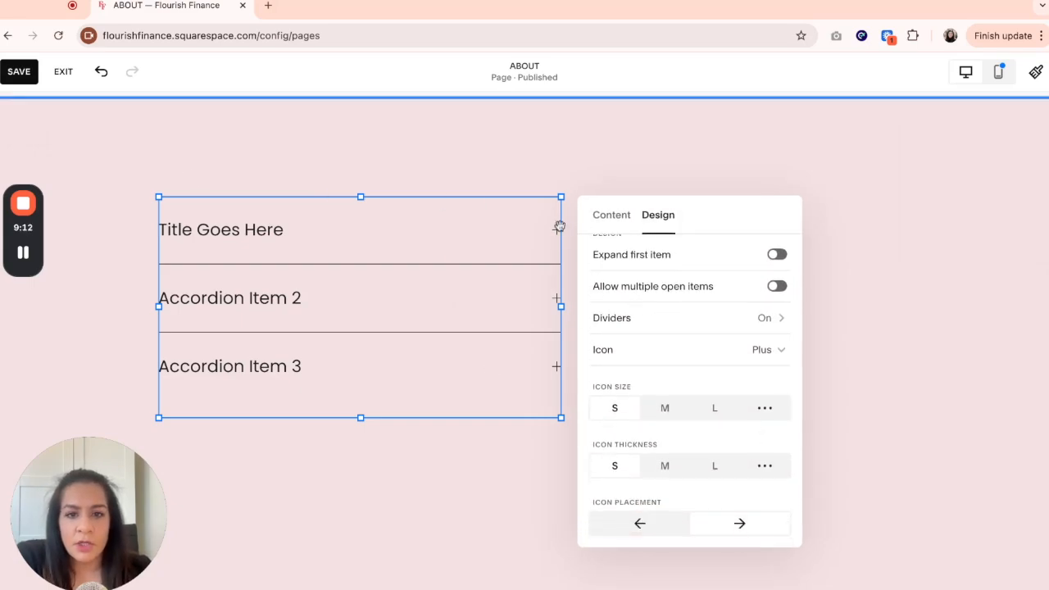
click(776, 351)
click(752, 381)
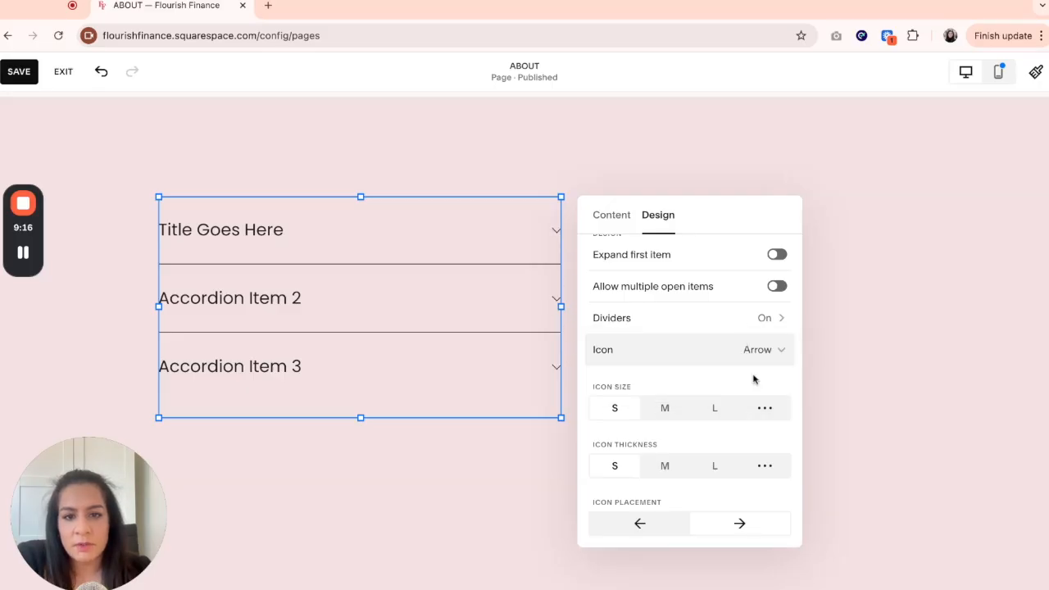
click(925, 377)
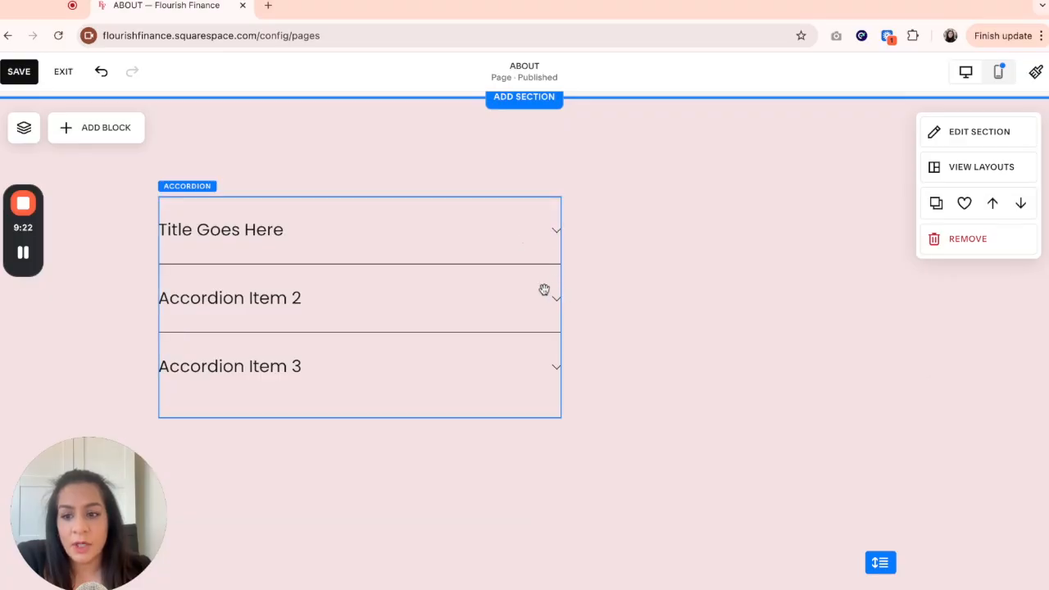
- Try the medium and large icon sizes on the accordion and set a custom icon size of 28px
click(421, 264)
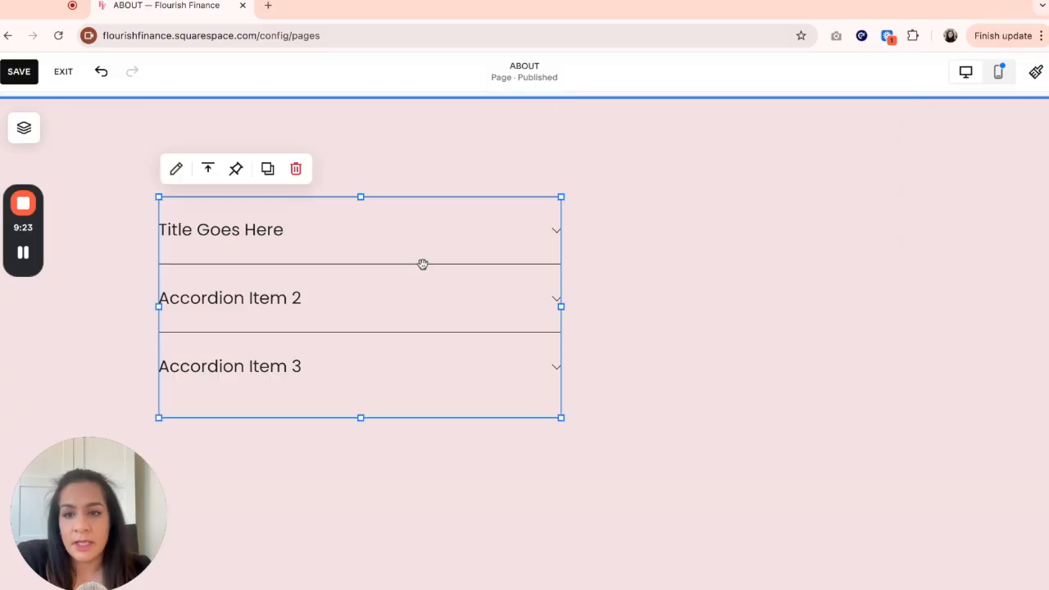
click(185, 169)
scroll(706, 490, down, 3)
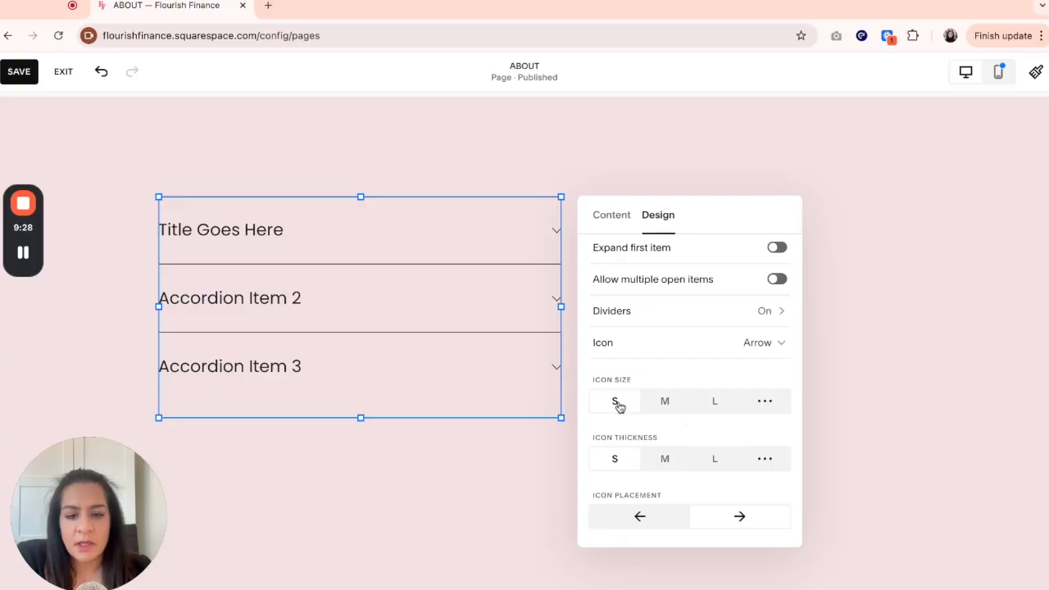
click(663, 403)
click(714, 404)
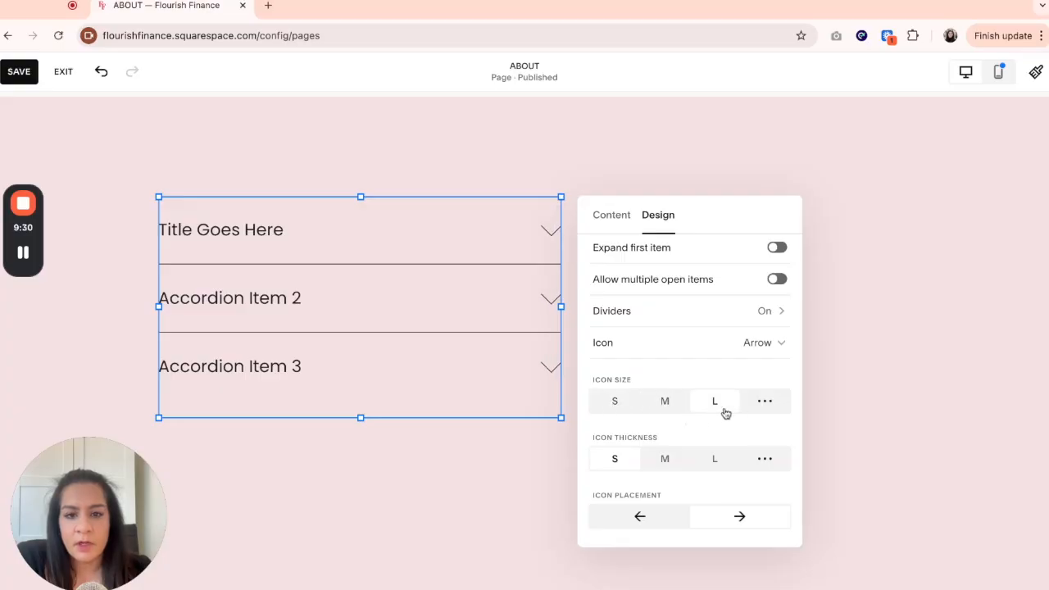
click(763, 407)
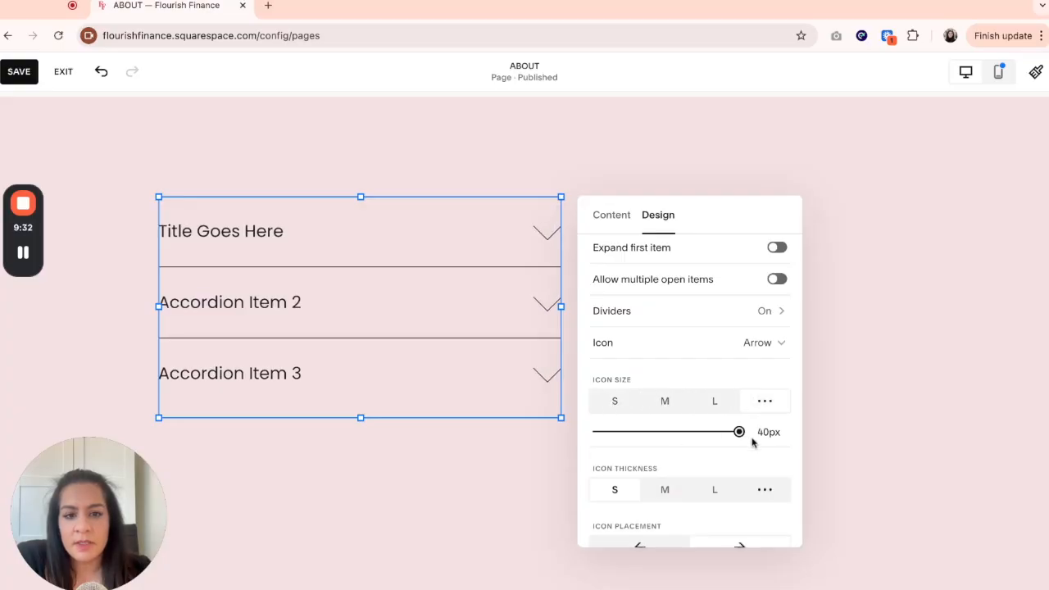
drag(739, 432, 680, 431)
scroll(712, 442, down, 1)
scroll(712, 442, down, 3)
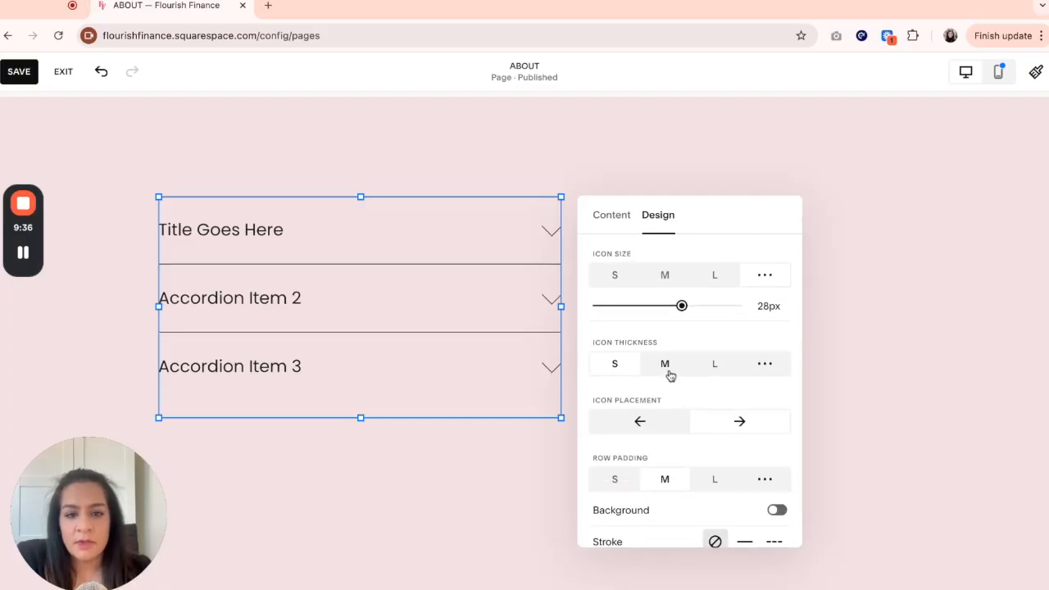
- Set the accordion's icon thickness to large, and try left icon placement before restoring right placement
click(670, 377)
click(720, 370)
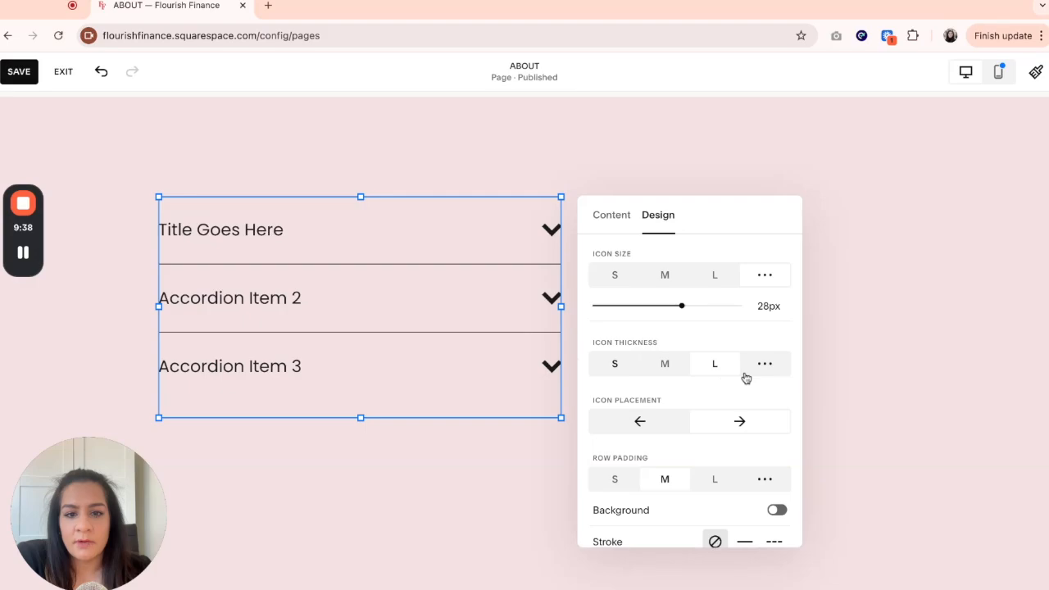
click(645, 425)
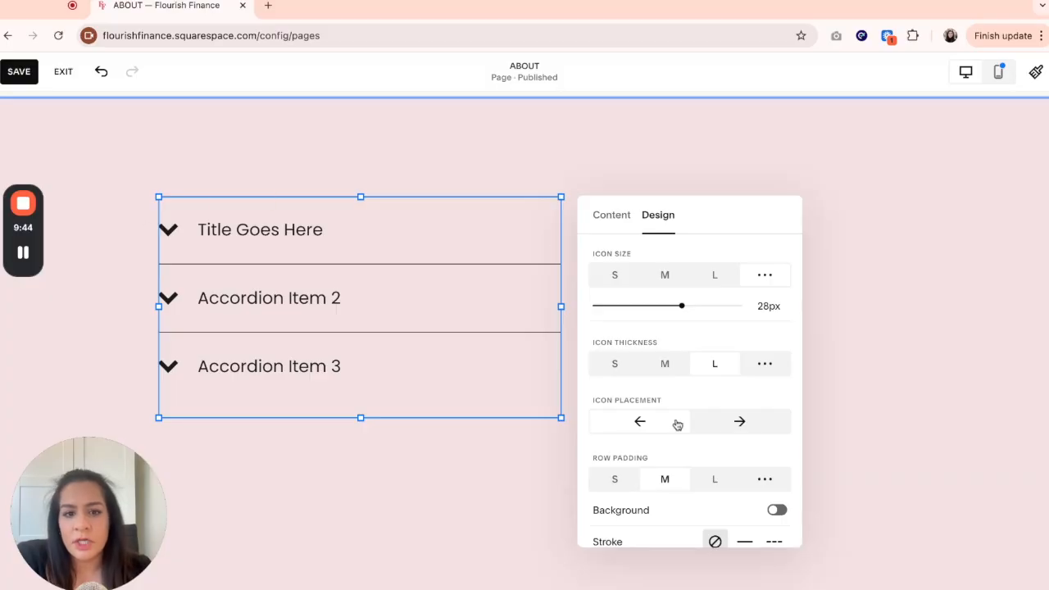
click(733, 422)
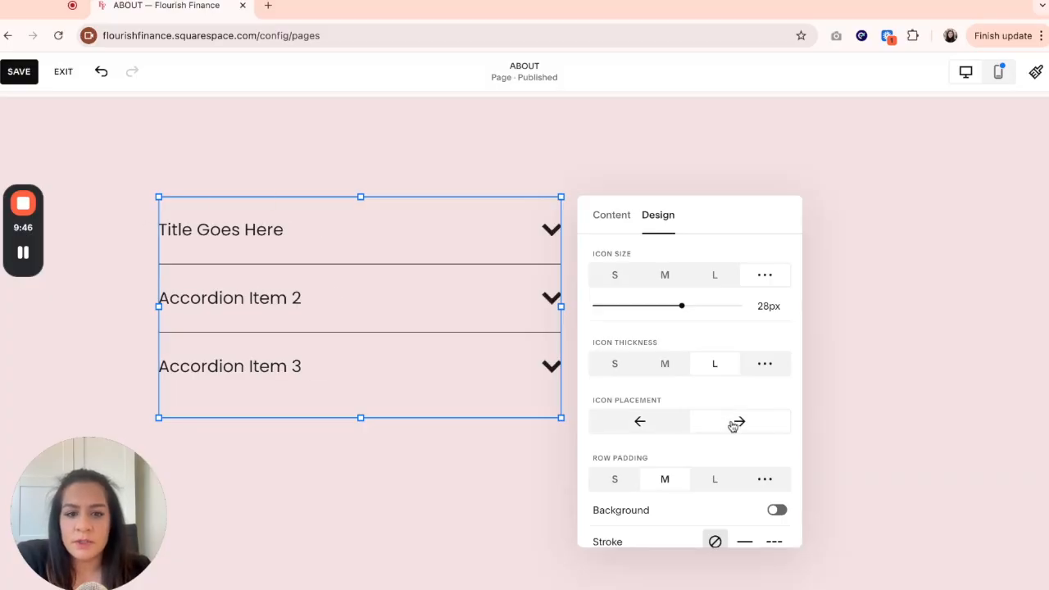
- Compare the small, medium and large row padding presets on the accordion and keep small
scroll(730, 430, down, 2)
click(623, 401)
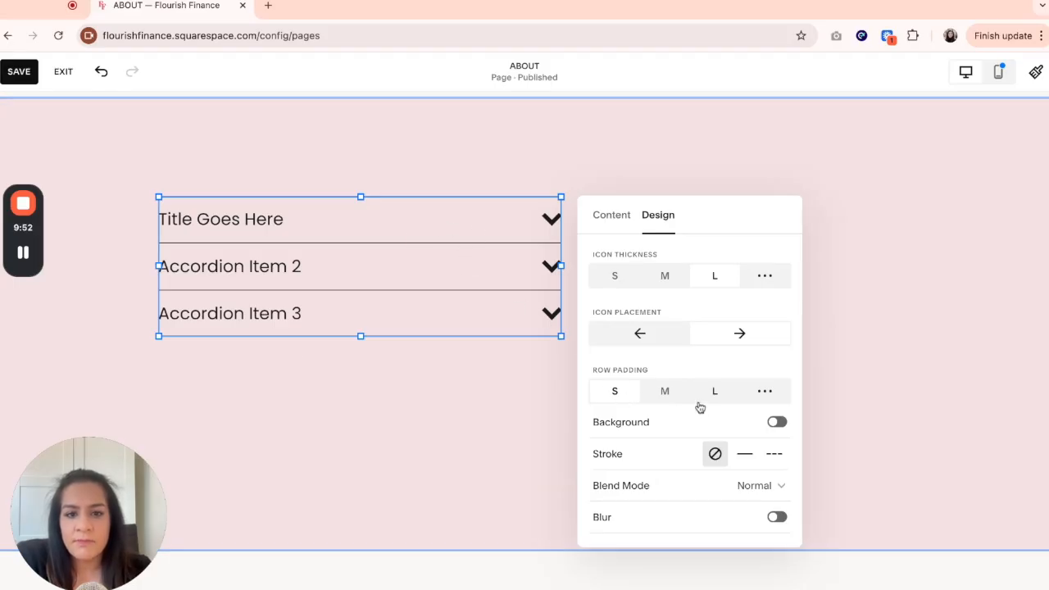
click(674, 392)
click(716, 395)
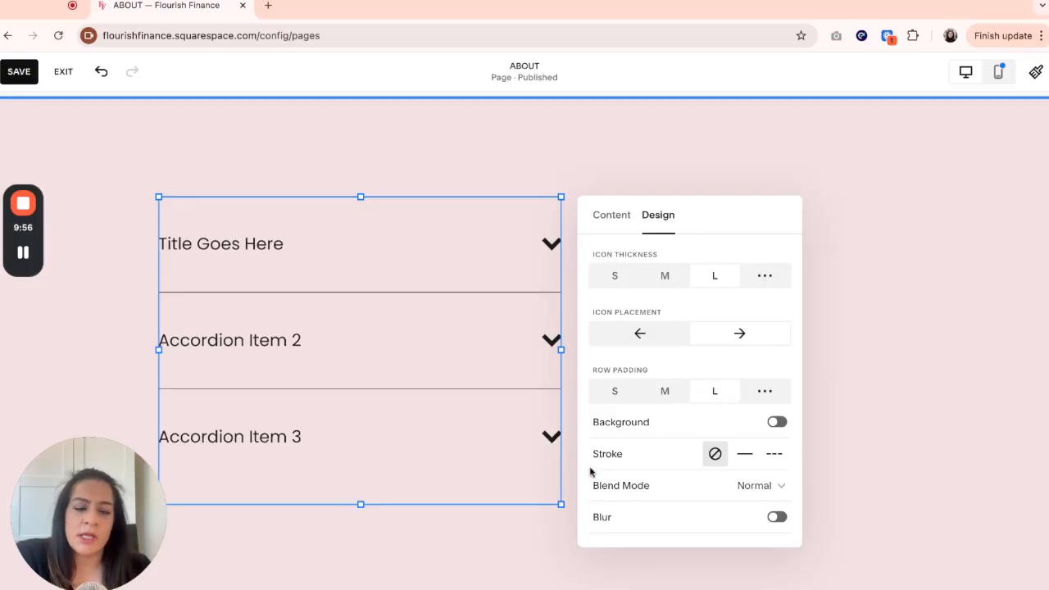
click(664, 391)
click(616, 392)
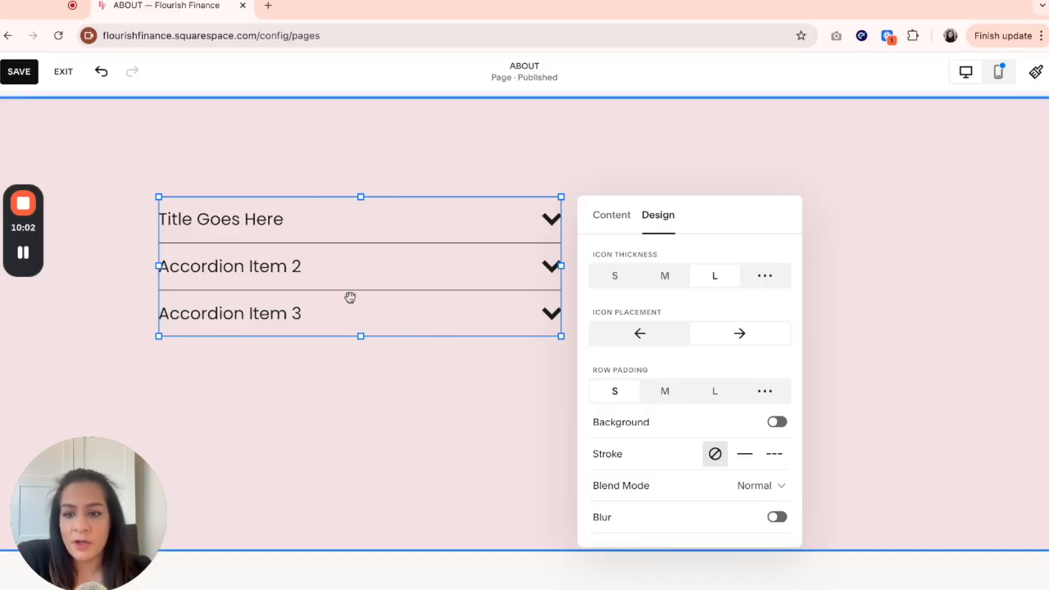
- Turn on the accordion's background, try black, choose the coral pink palette colour, and add a solid stroke
click(775, 423)
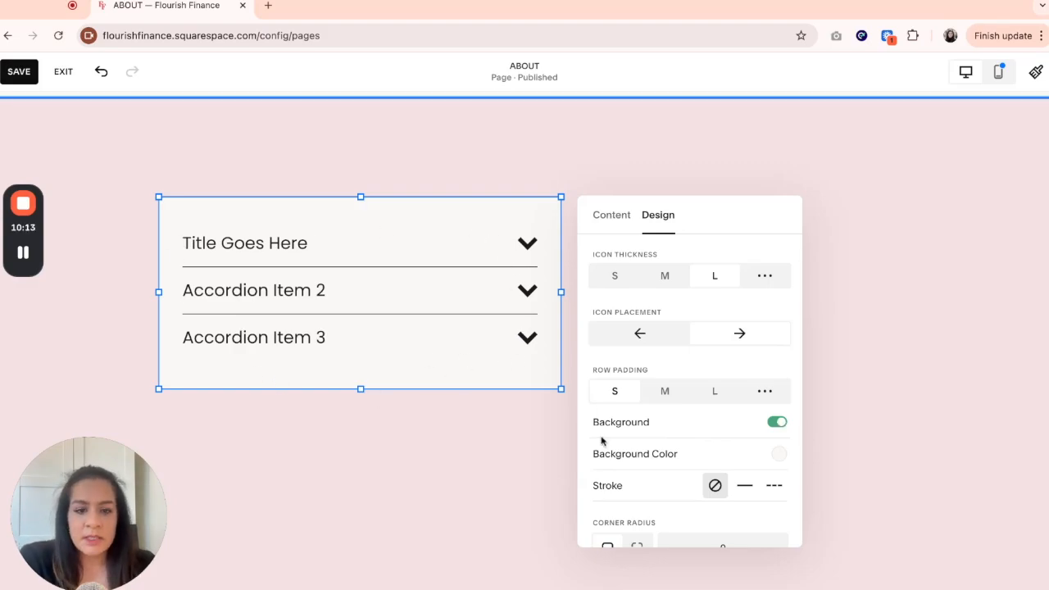
click(778, 457)
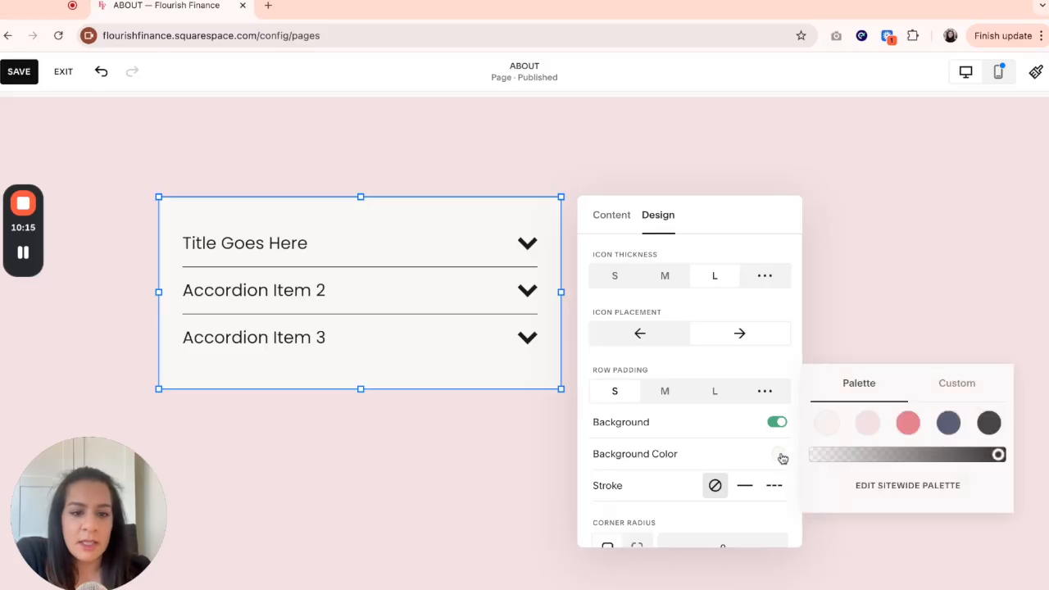
click(988, 422)
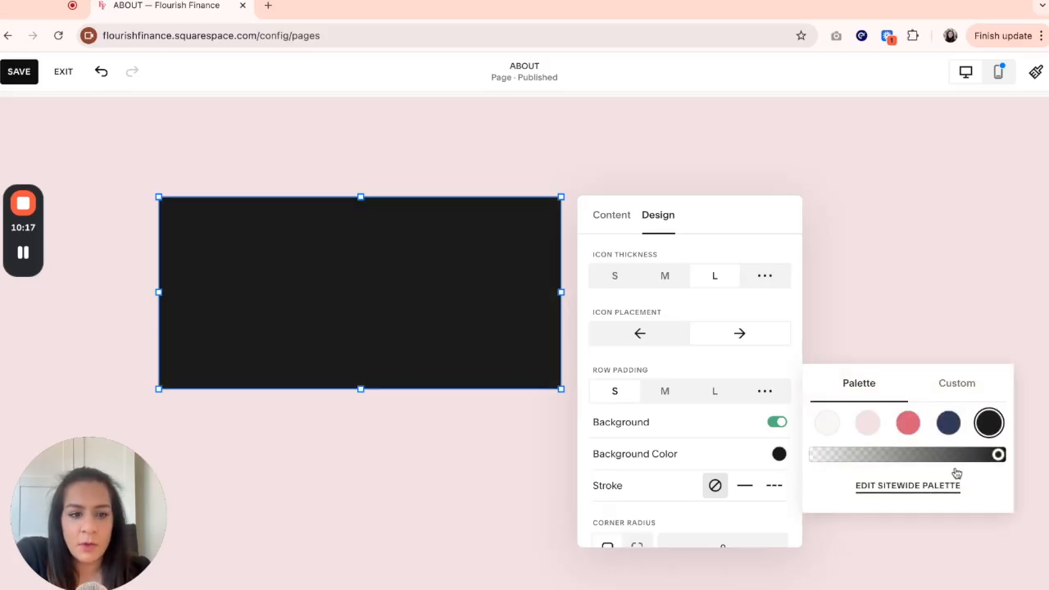
click(908, 422)
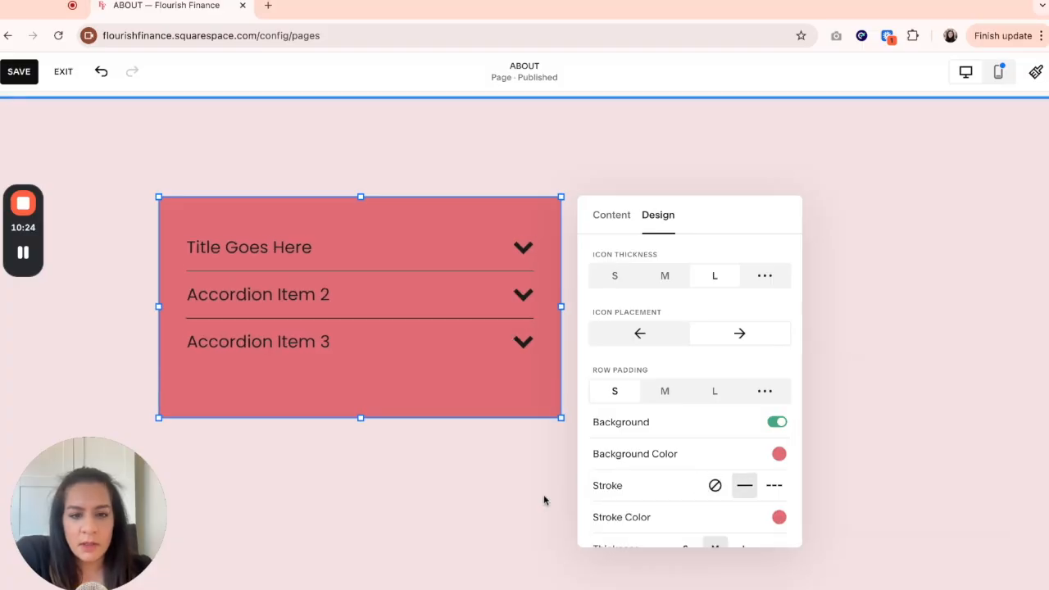
click(545, 497)
click(498, 408)
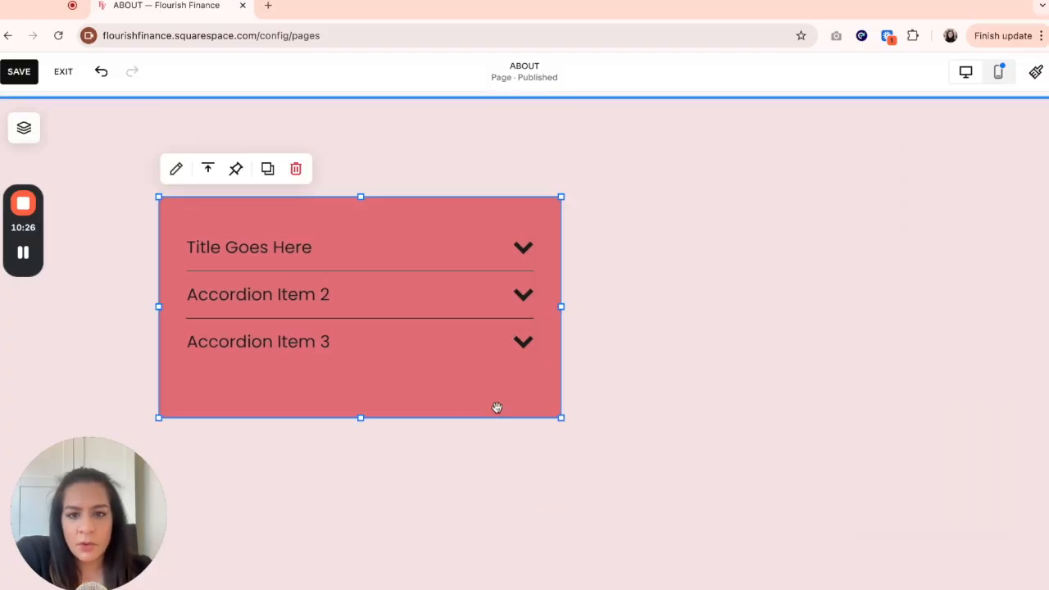
- Set the accordion's stroke colour to the black palette colour
click(175, 169)
scroll(649, 403, down, 10)
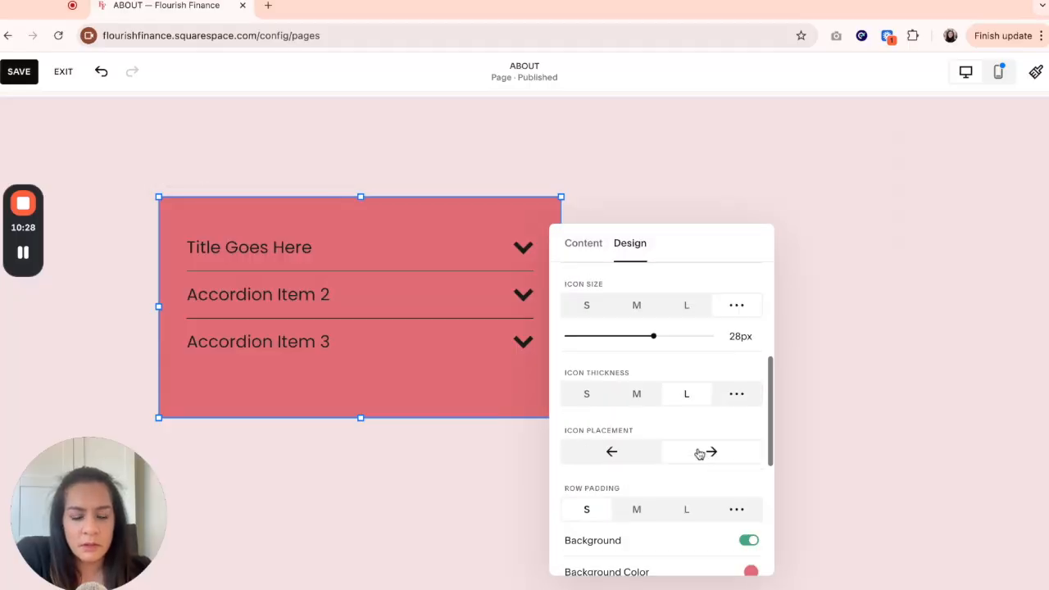
scroll(695, 410, up, 2)
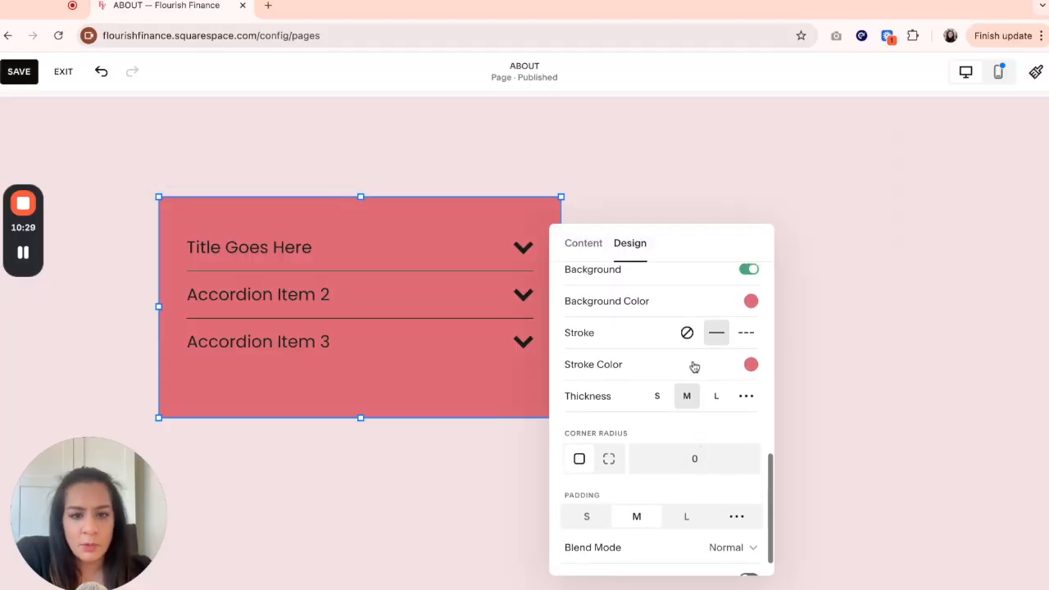
click(751, 367)
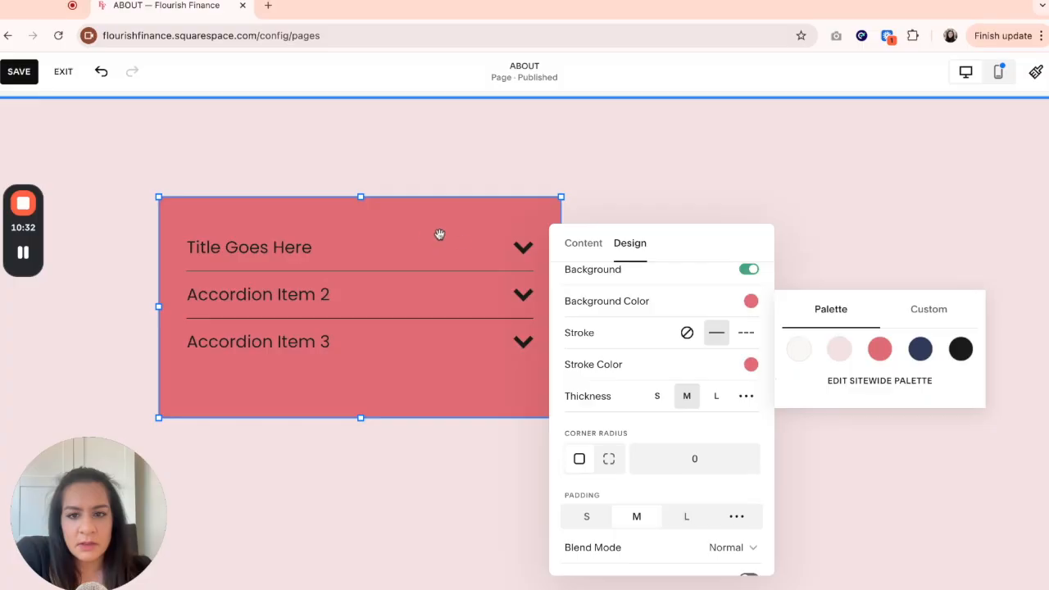
click(960, 349)
click(923, 474)
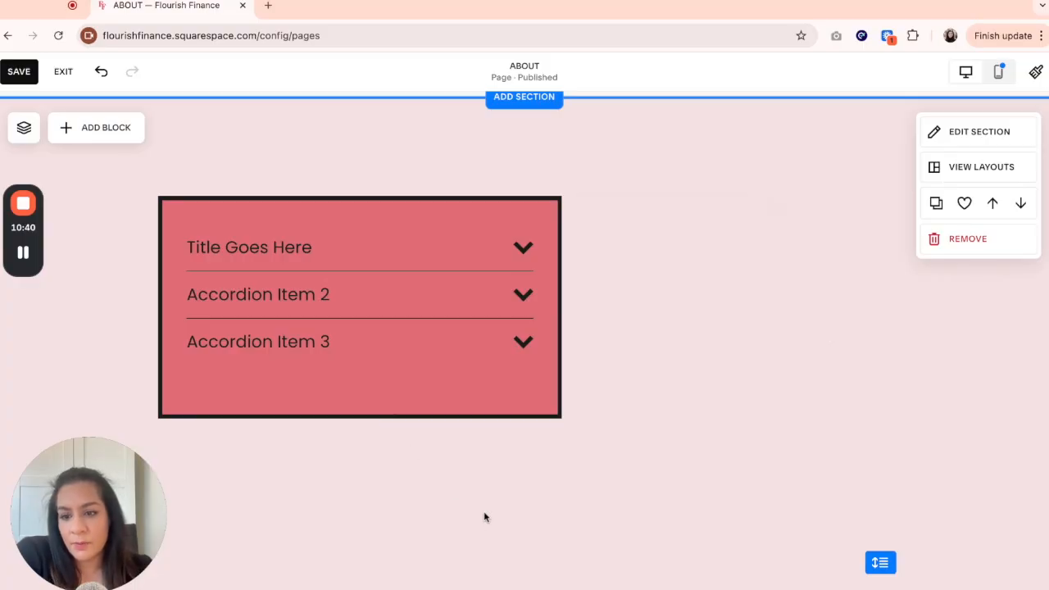
- Give the accordion individual corner radii of 50 on all four corners
click(398, 288)
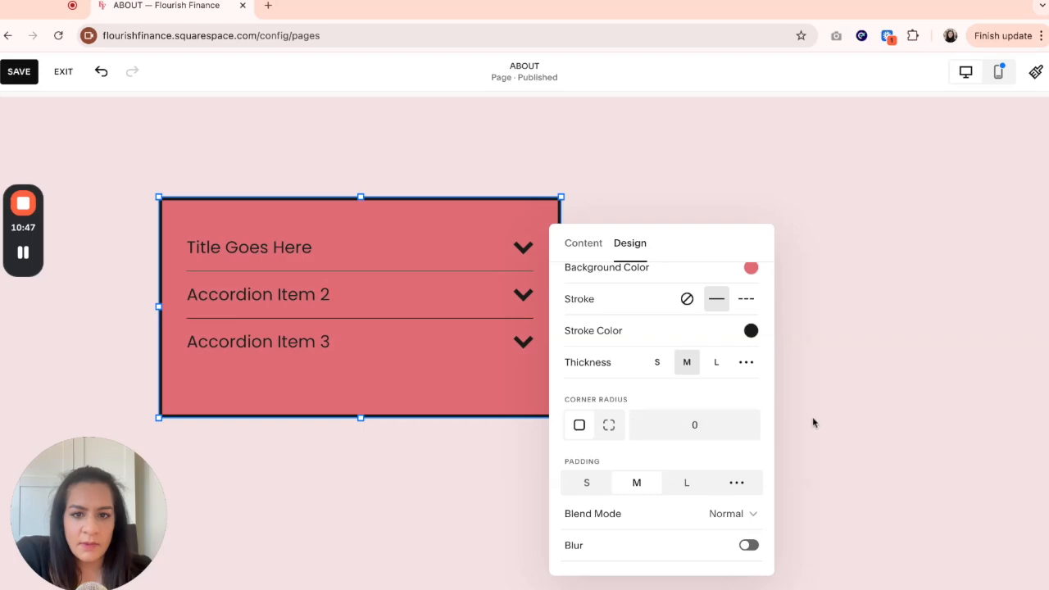
scroll(726, 402, up, 1)
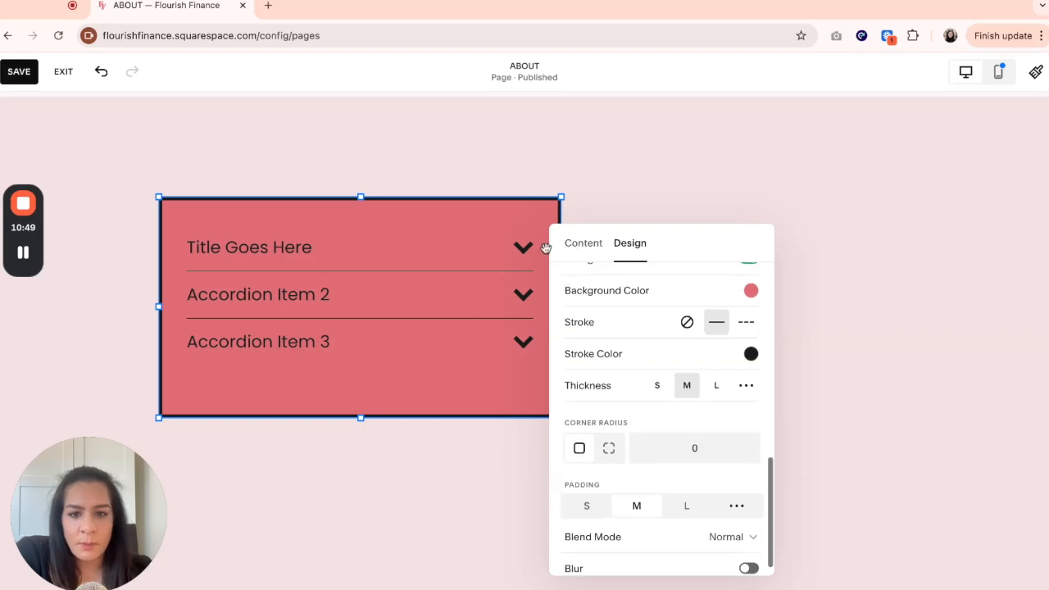
scroll(677, 467, down, 1)
click(610, 431)
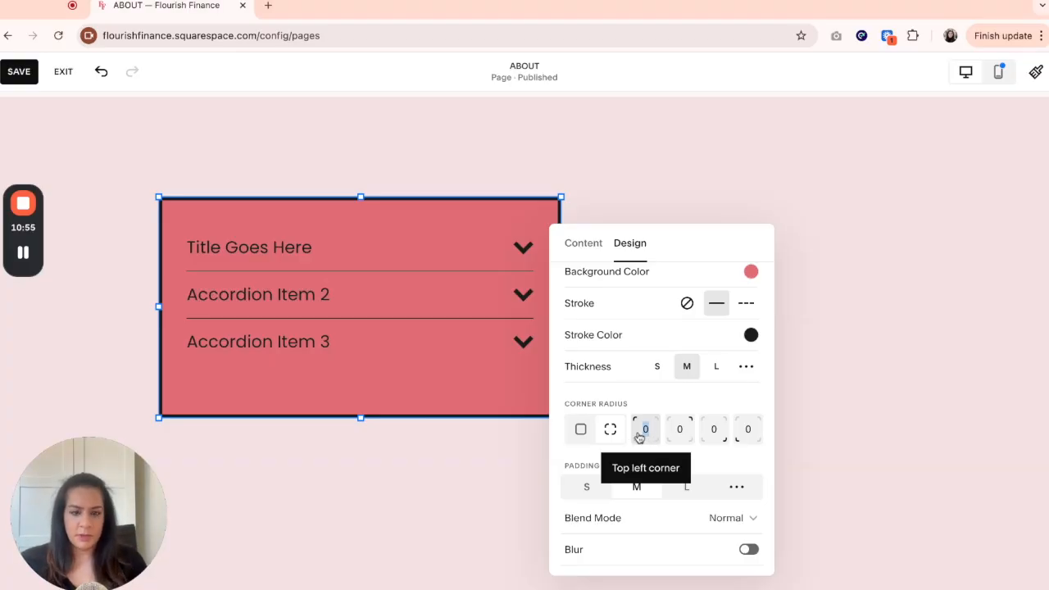
text(50)
key(Tab)
text(50)
key(Tab)
text(5050)
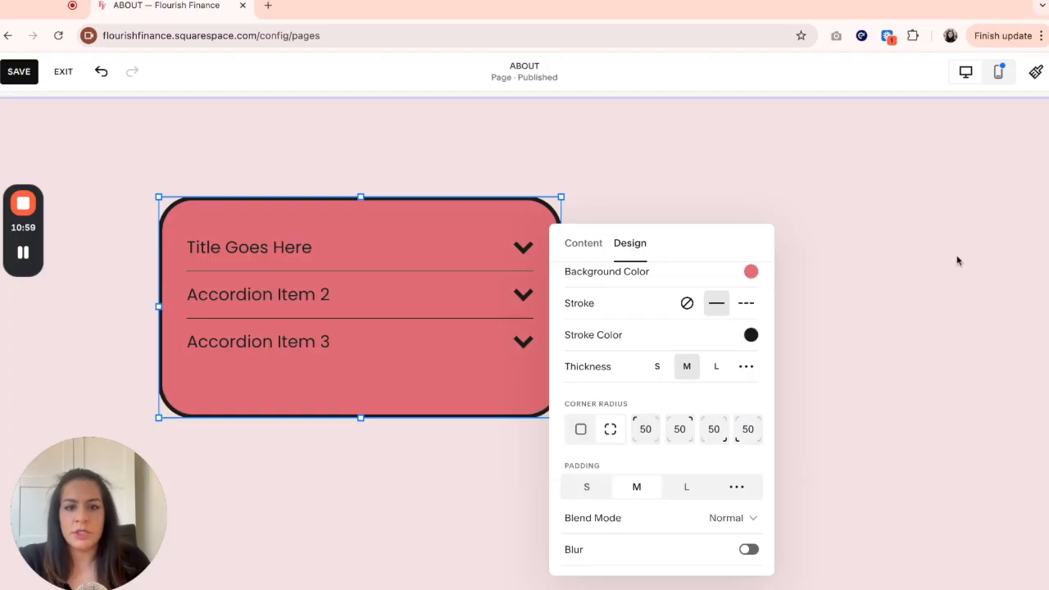
click(896, 276)
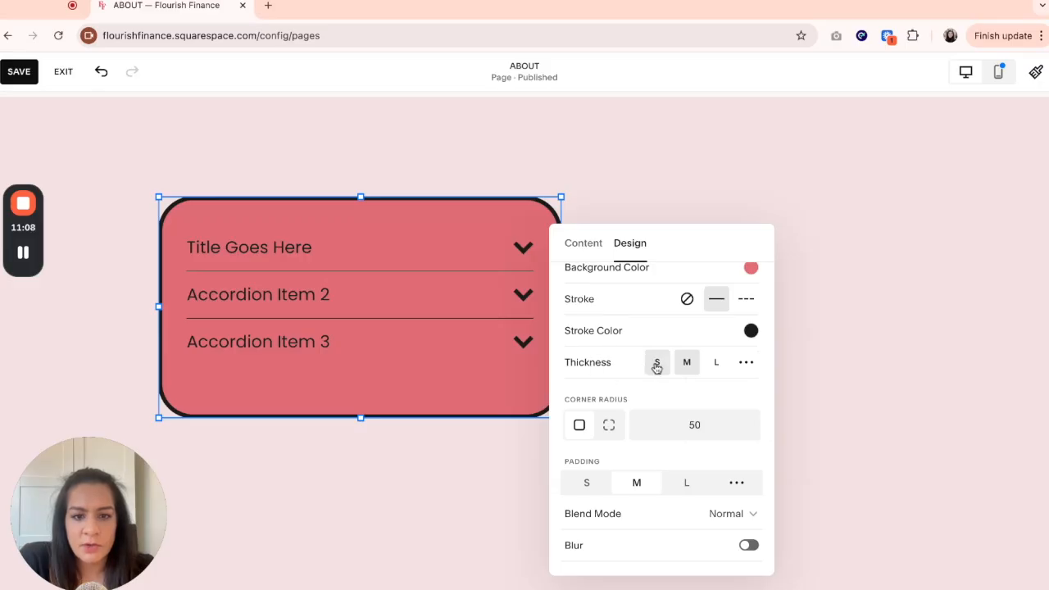
- Set the accordion's stroke thickness to large after trying small, and move the block into the right half of its pink section
click(657, 367)
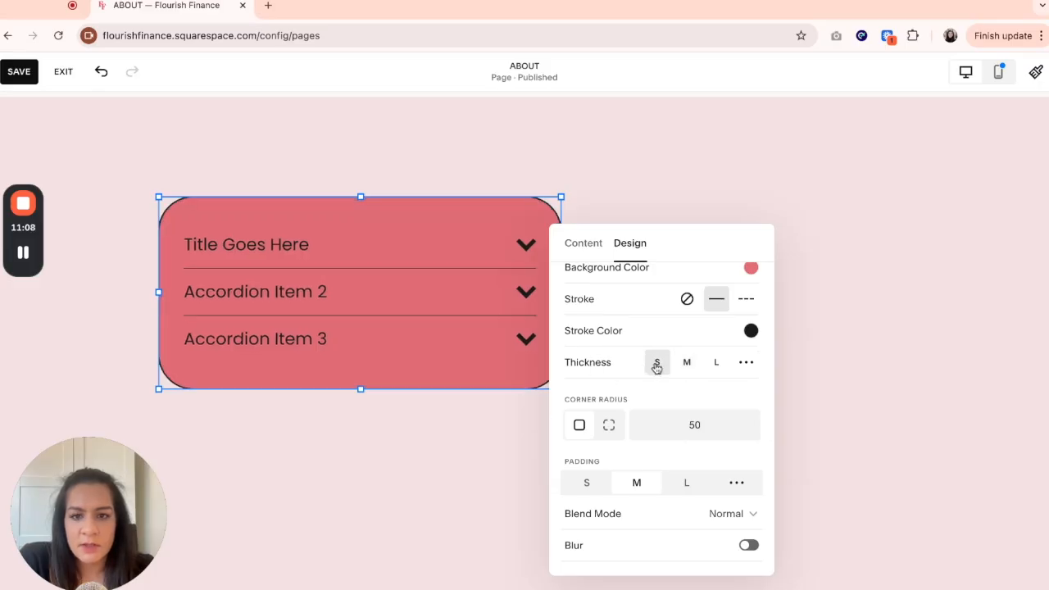
click(714, 365)
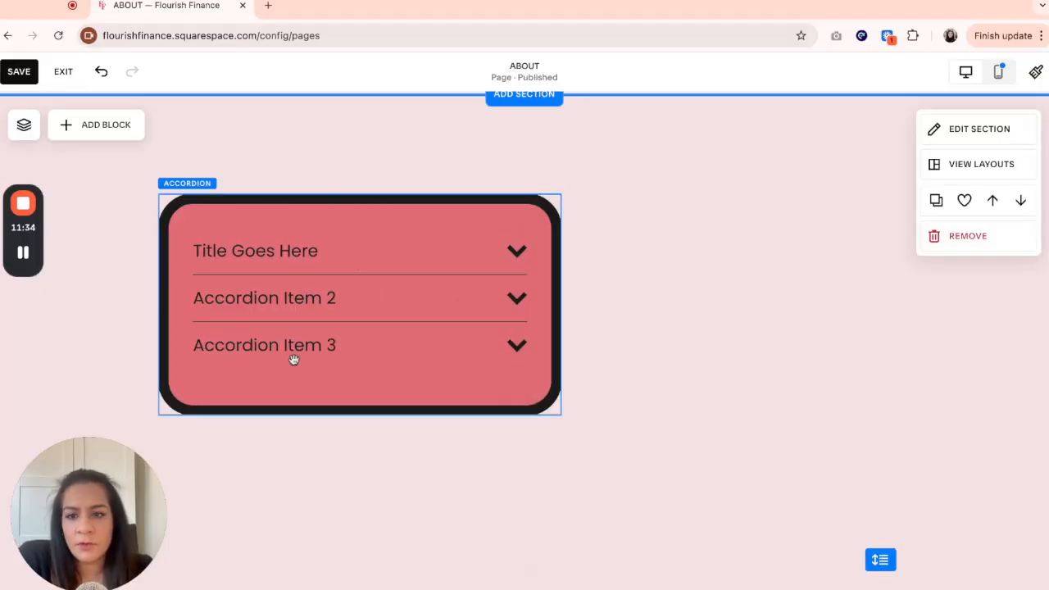
click(370, 329)
mouse_move(370, 329)
mouse_down()
mouse_move(390, 287)
mouse_move(395, 320)
mouse_move(712, 359)
mouse_move(806, 307)
mouse_move(843, 431)
mouse_move(801, 376)
mouse_up()
drag(720, 310, 720, 311)
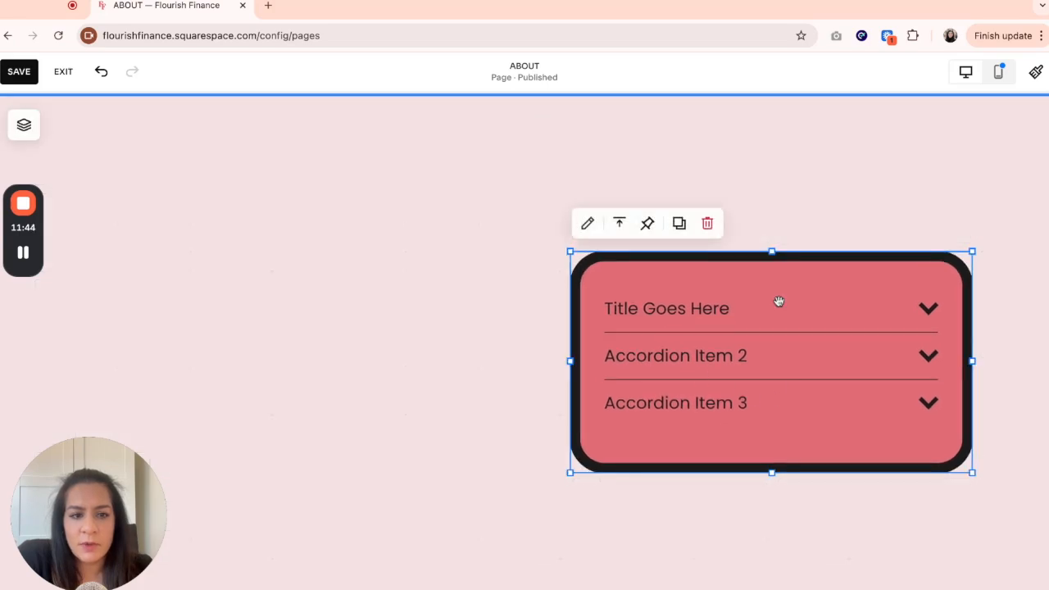
- Compare the restyled accordion with the plain accordion in the Accordian Block section above, including in the page preview
scroll(680, 429, up, 7)
scroll(679, 428, down, 1)
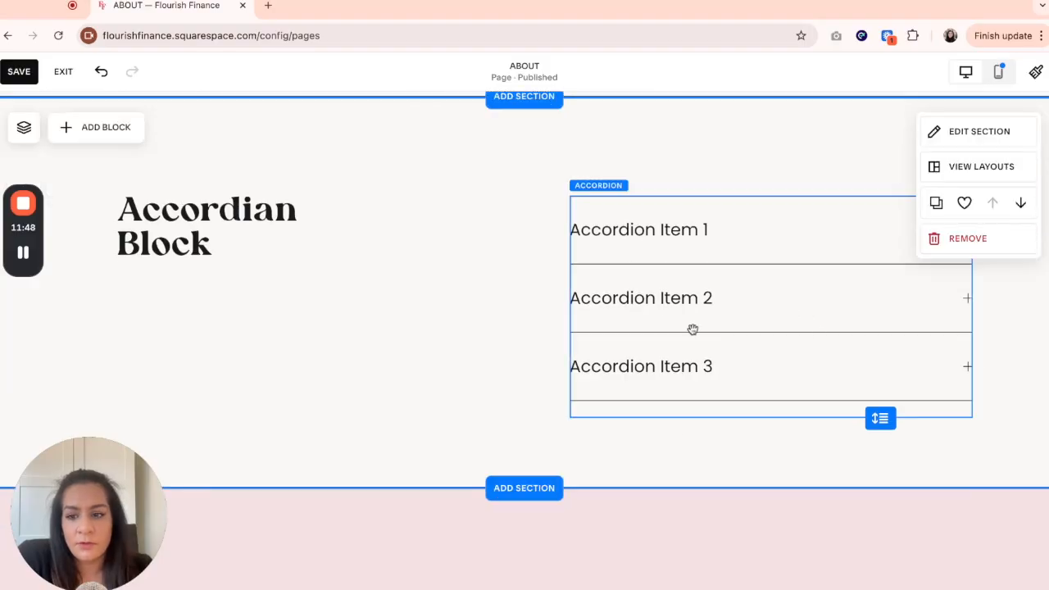
scroll(762, 438, down, 5)
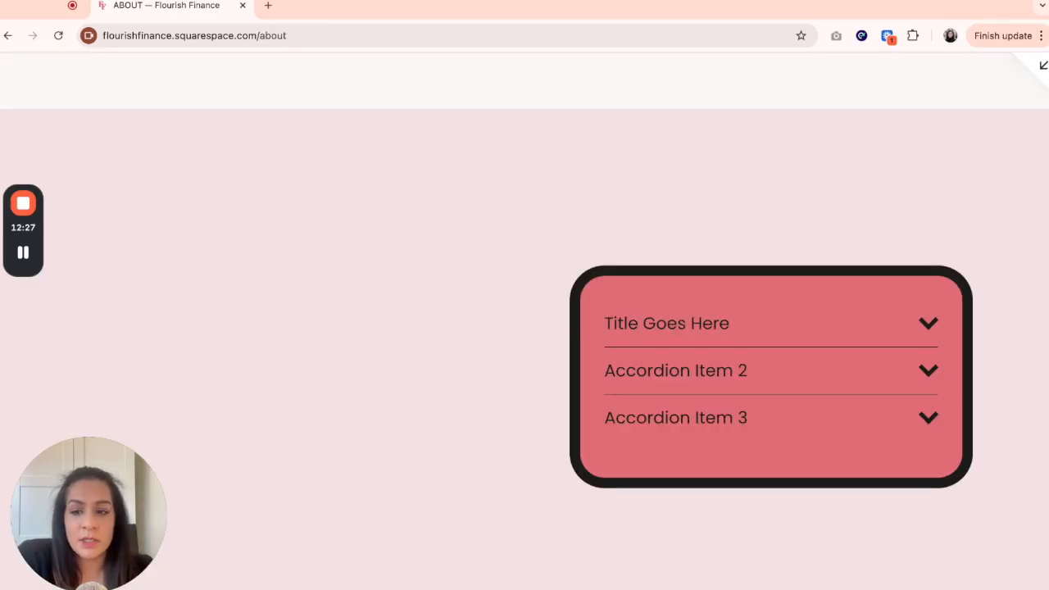
scroll(525, 295, down, 4)
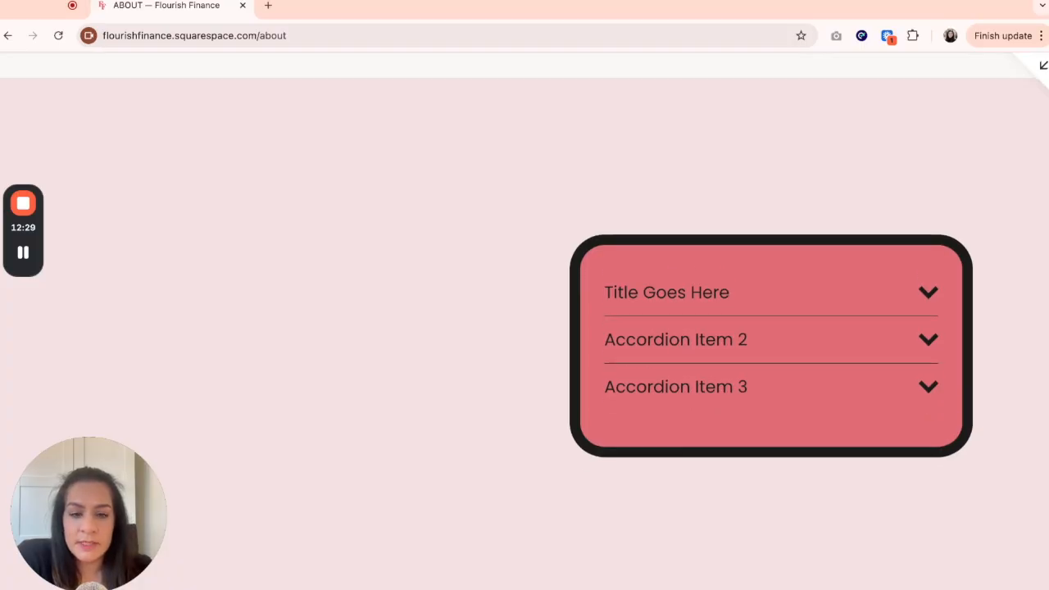
- Examine the Frequently Asked Questions section in the preview, expanding and collapsing Question 1 and Question 2
scroll(524, 295, down, 4)
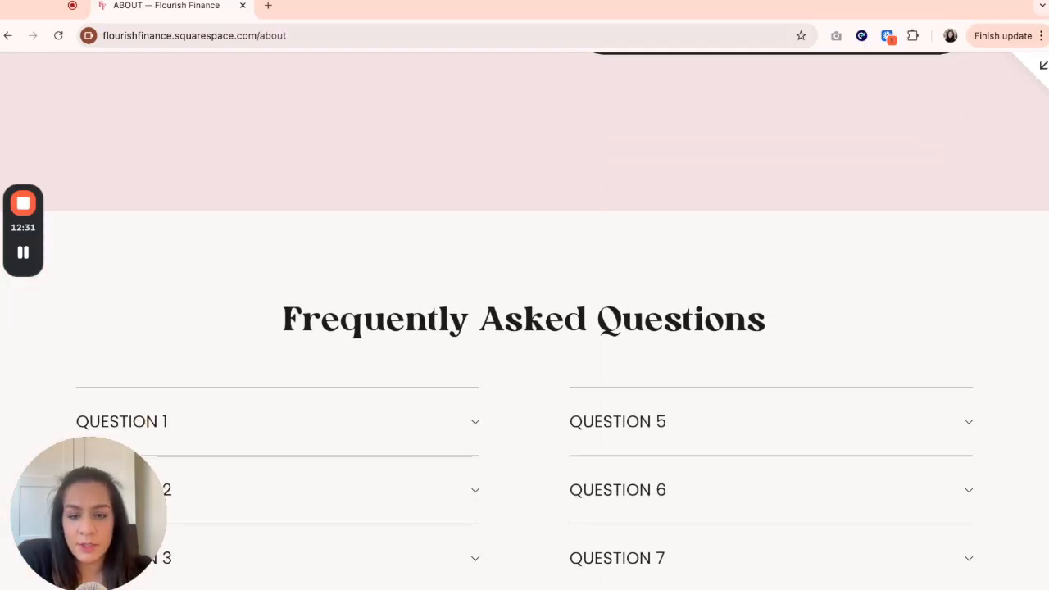
scroll(525, 328, down, 1)
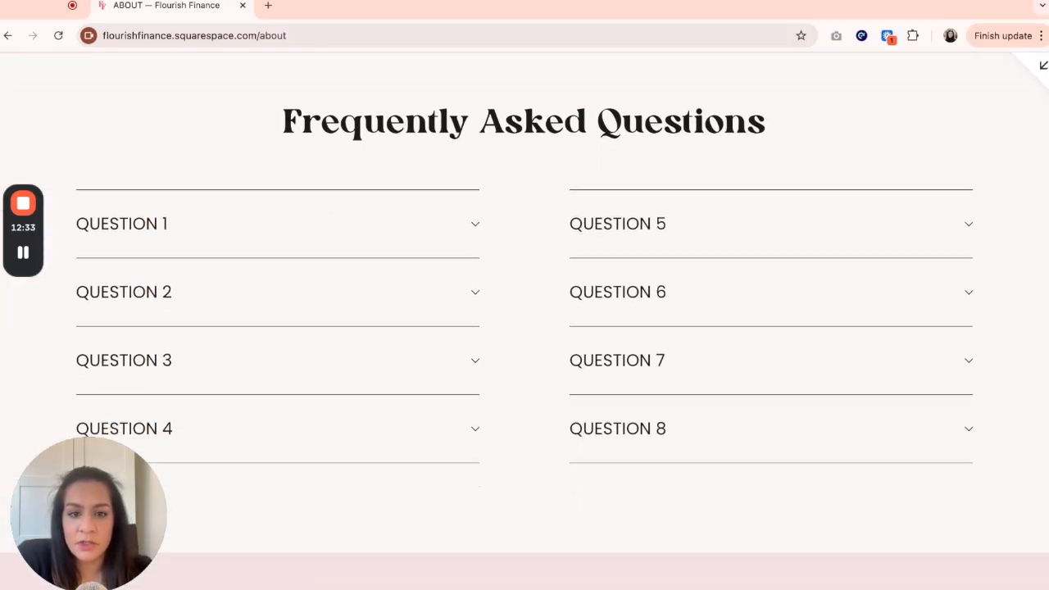
click(474, 229)
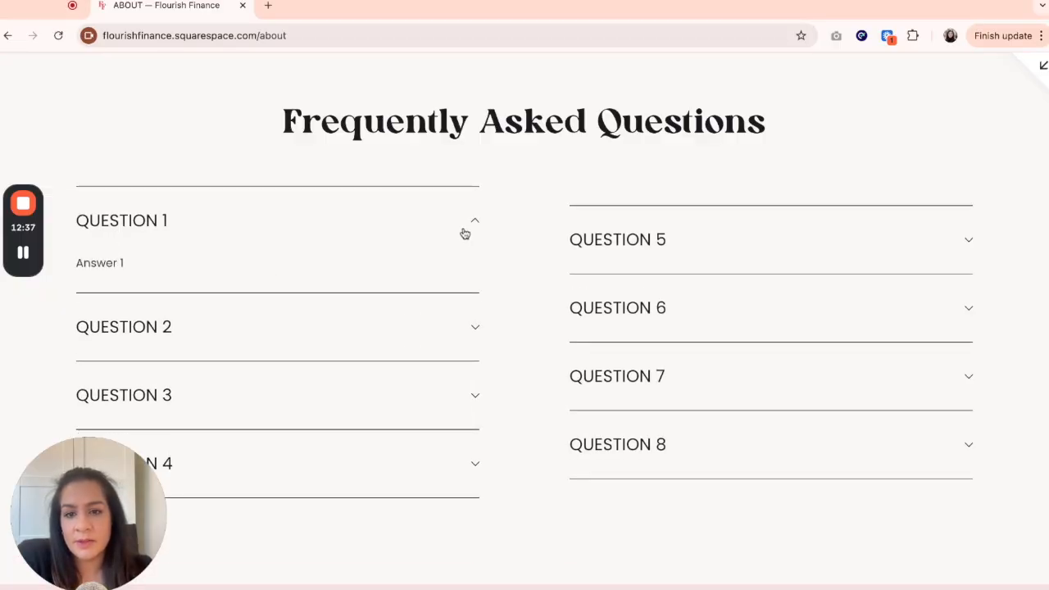
click(465, 234)
click(472, 294)
click(469, 299)
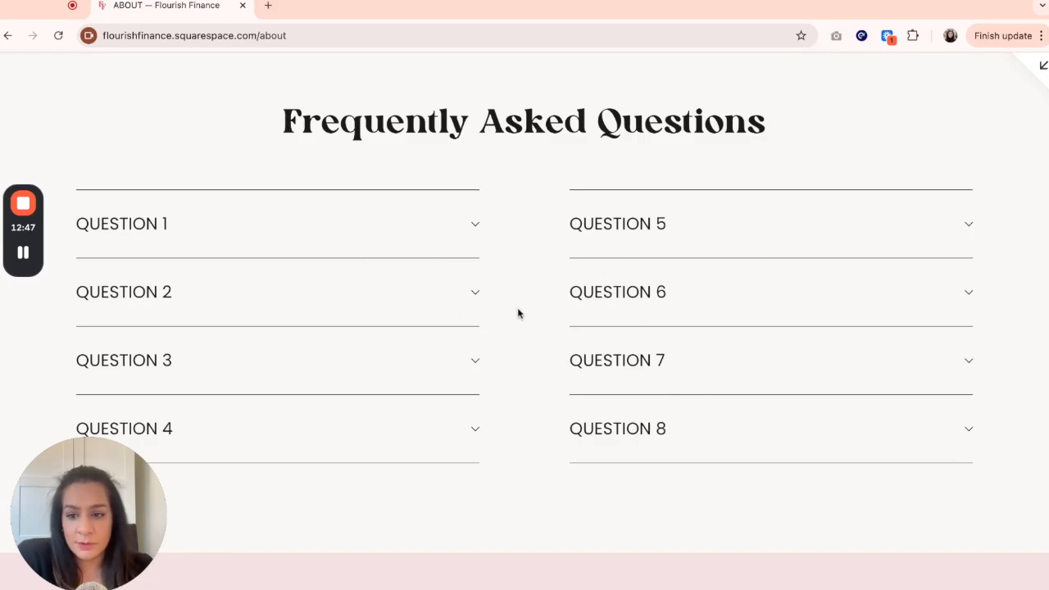
- Examine the accordion in the Our Services section, expanding and collapsing the first service
scroll(518, 313, down, 5)
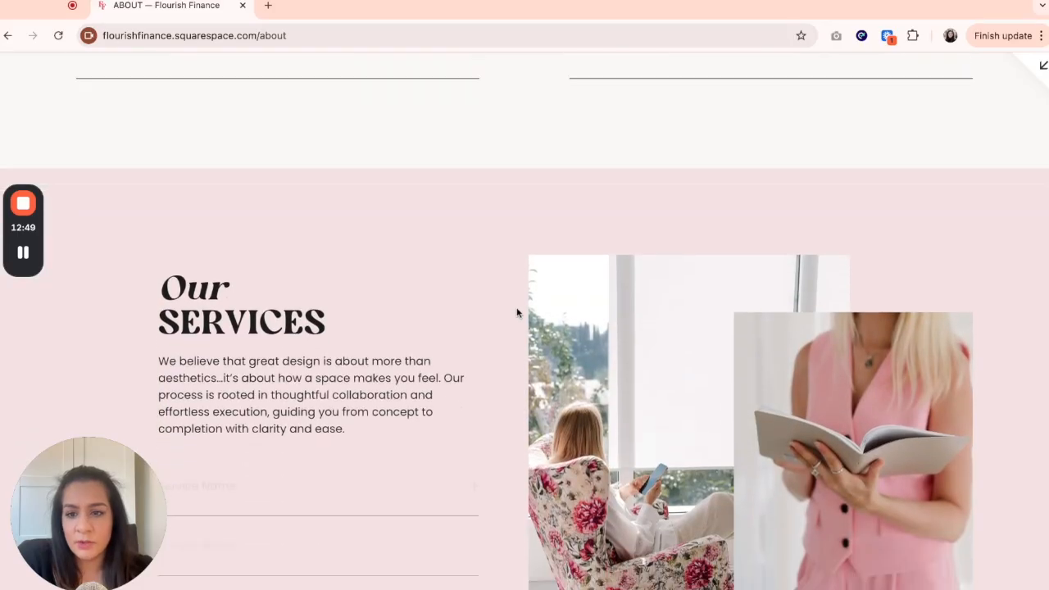
scroll(516, 312, down, 3)
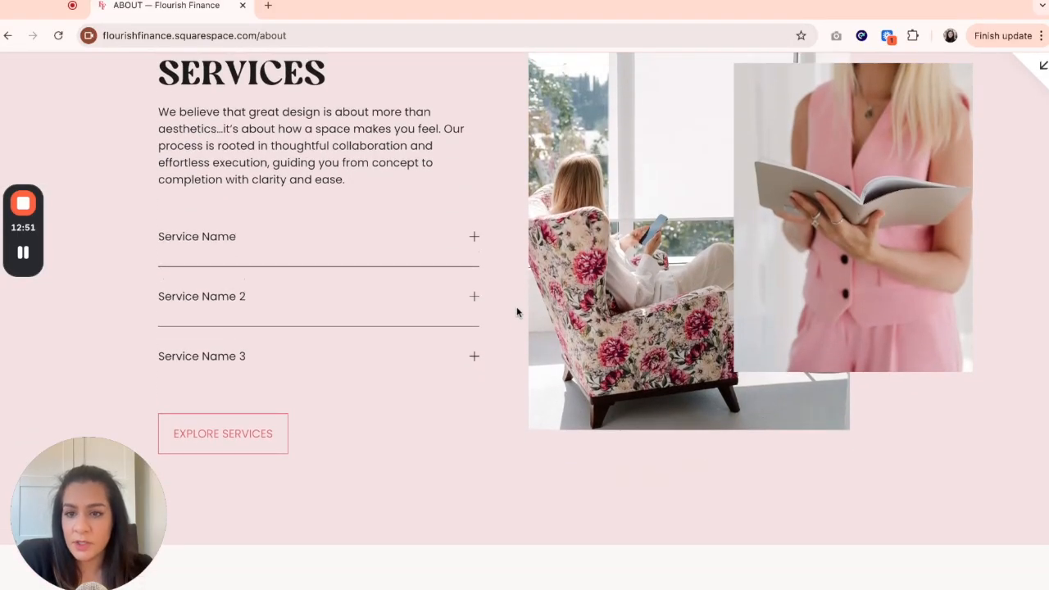
scroll(230, 238, up, 1)
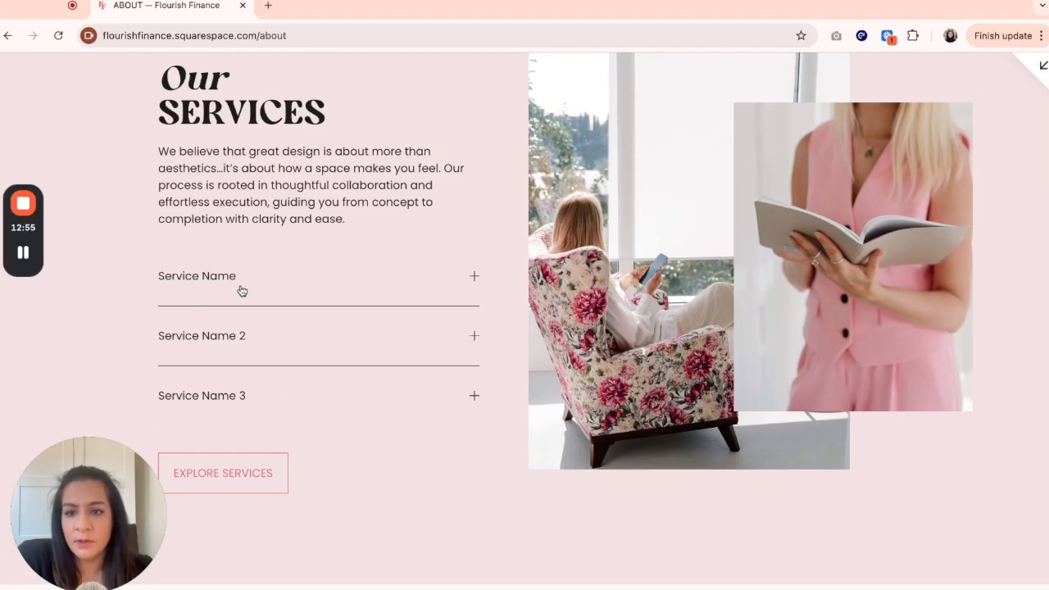
click(476, 284)
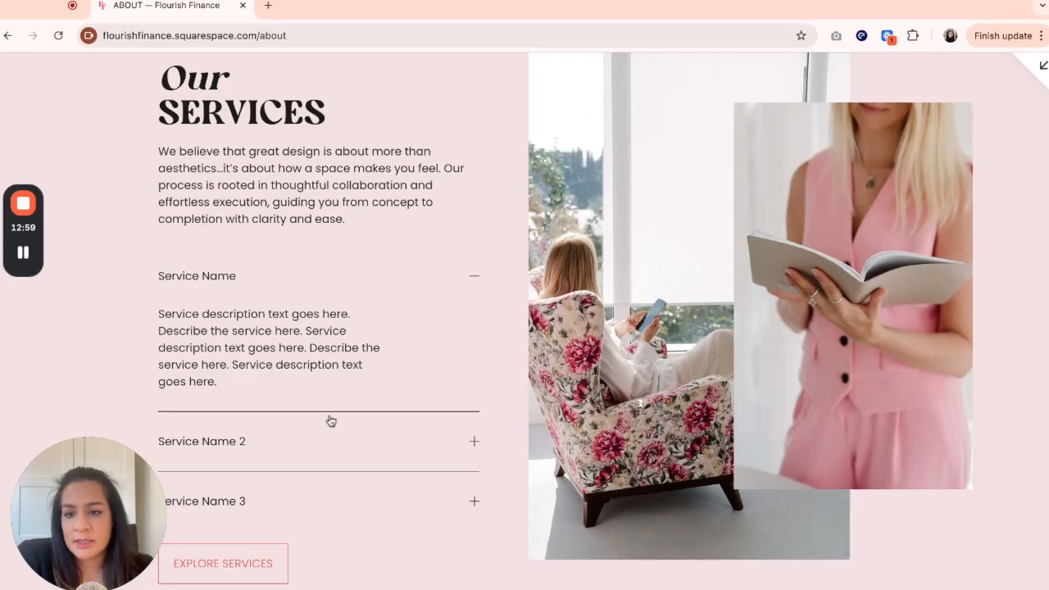
click(475, 279)
- Examine the Areas of Expertise accordion, expanding and collapsing each of its three items
scroll(431, 319, down, 4)
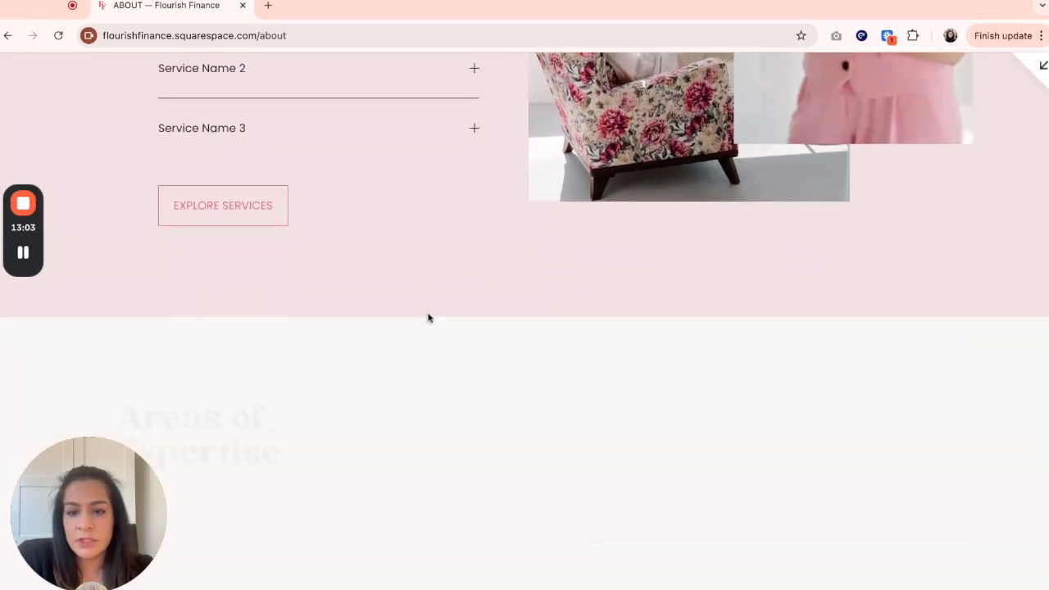
scroll(428, 318, down, 3)
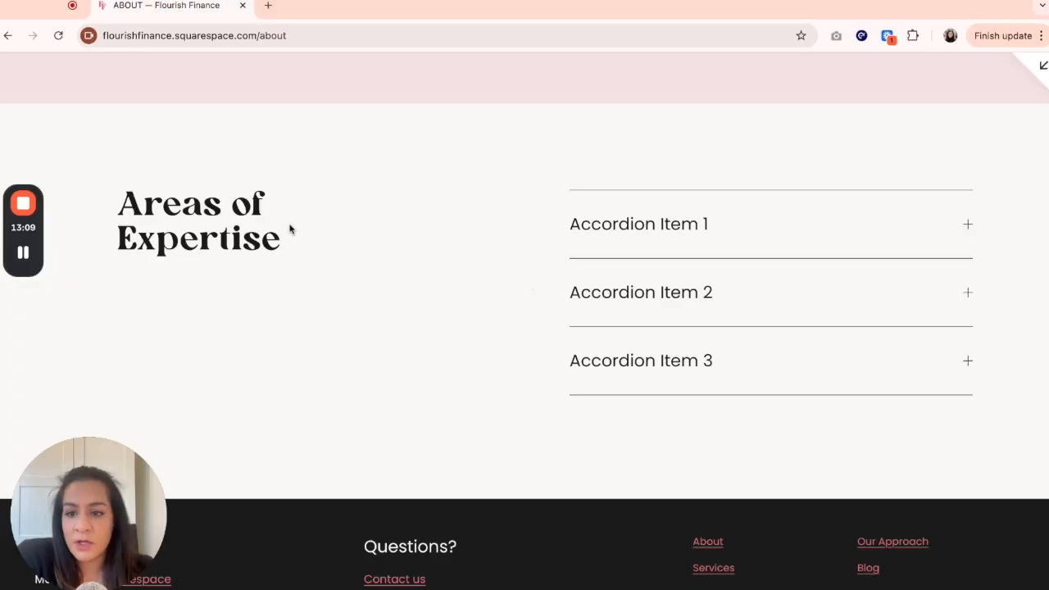
click(967, 231)
click(968, 231)
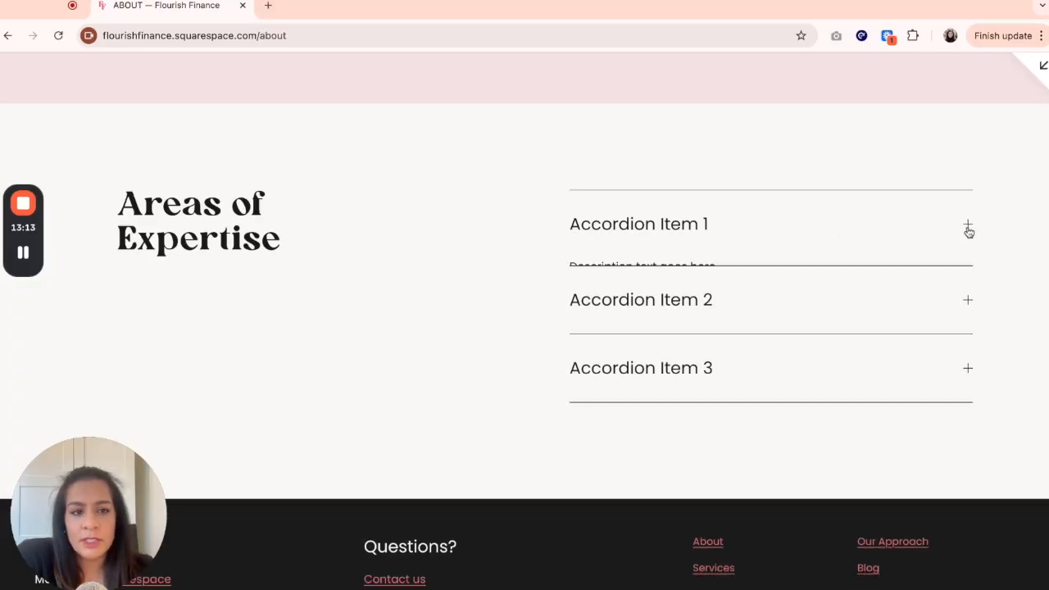
click(966, 294)
click(968, 400)
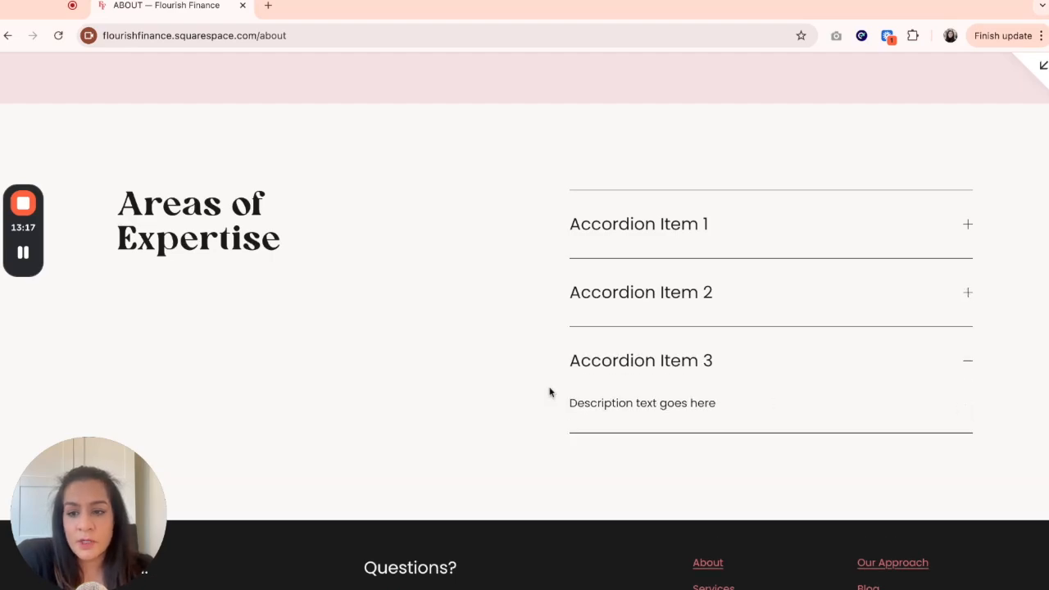
click(972, 364)
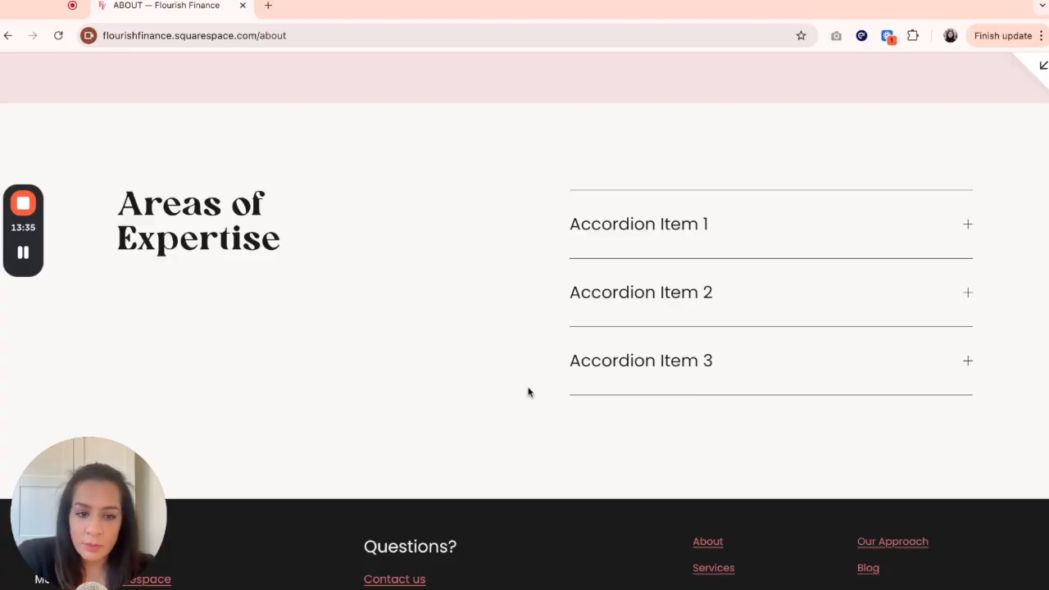
click(969, 227)
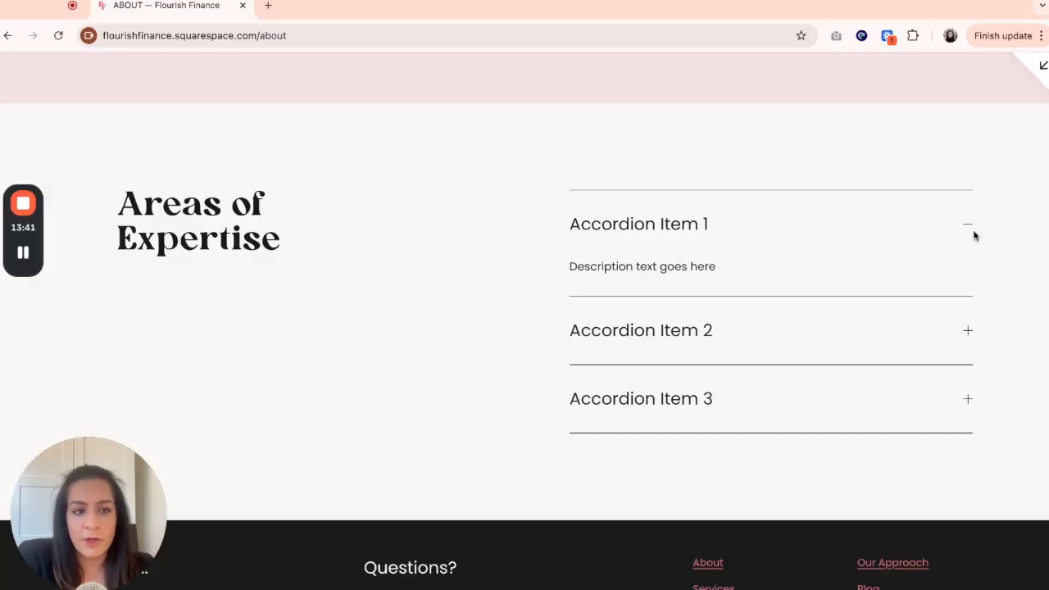
click(969, 229)
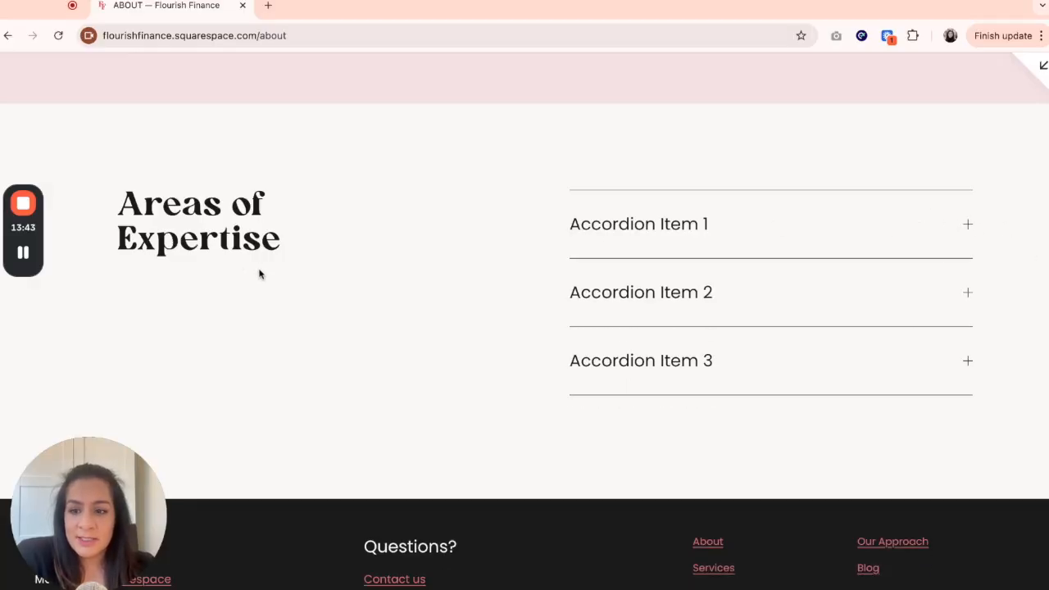
scroll(370, 293, up, 5)
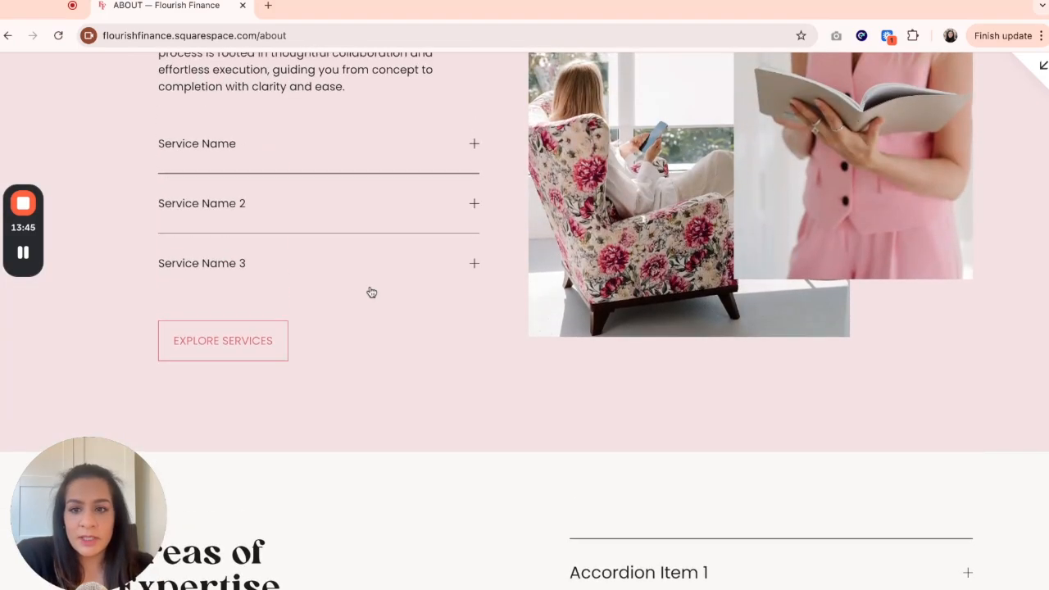